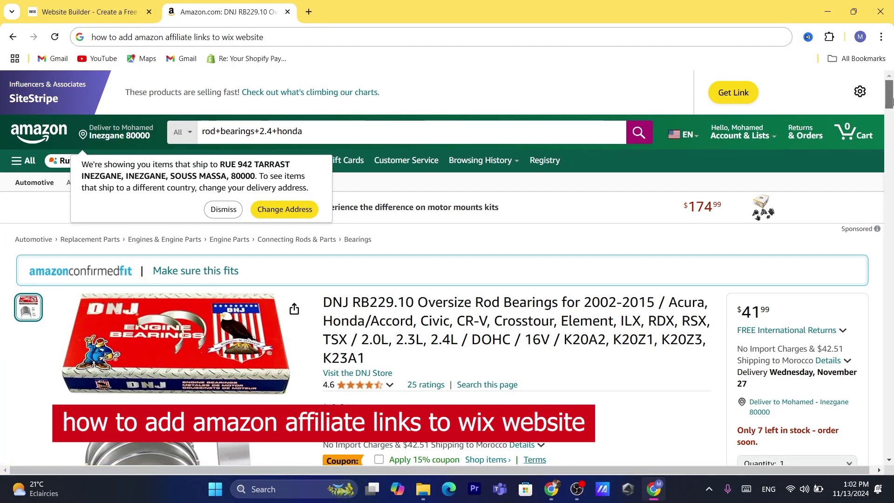
Leave the DNJ RB229.10 rod bearings page in place and open a new blank tab
{"action": "left_click_drag", "start_coordinate": [889, 96], "coordinate": [877, 169]}
{"action": "scroll", "coordinate": [404, 152], "scroll_direction": "up", "scroll_amount": 15}
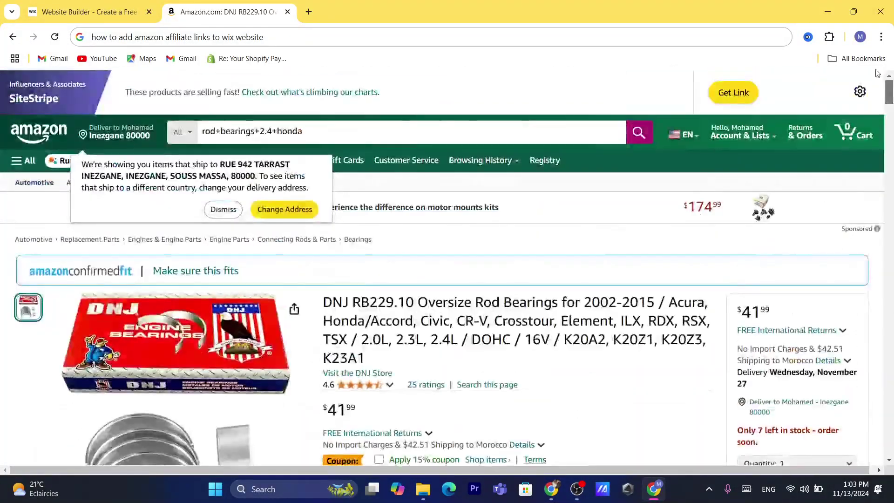
{"action": "key", "text": "ctrl+t"}
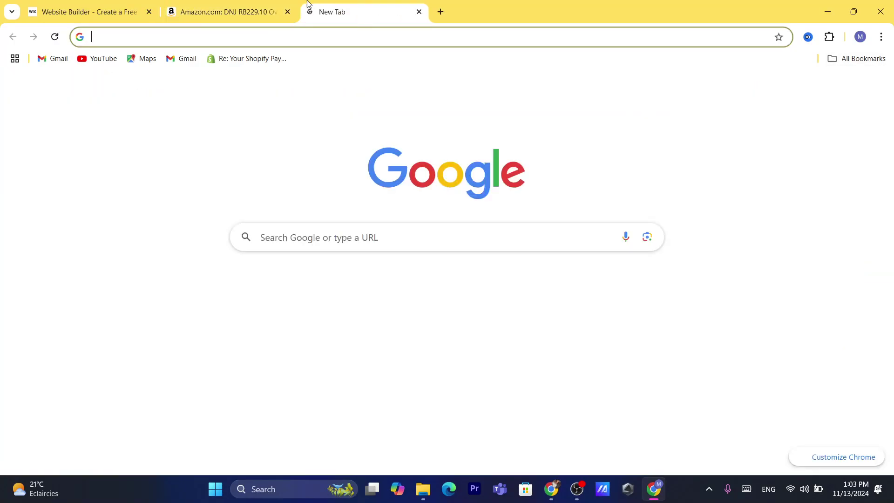
Search Google for 'amazon associates' using the search suggestion
{"action": "left_click", "coordinate": [361, 35]}
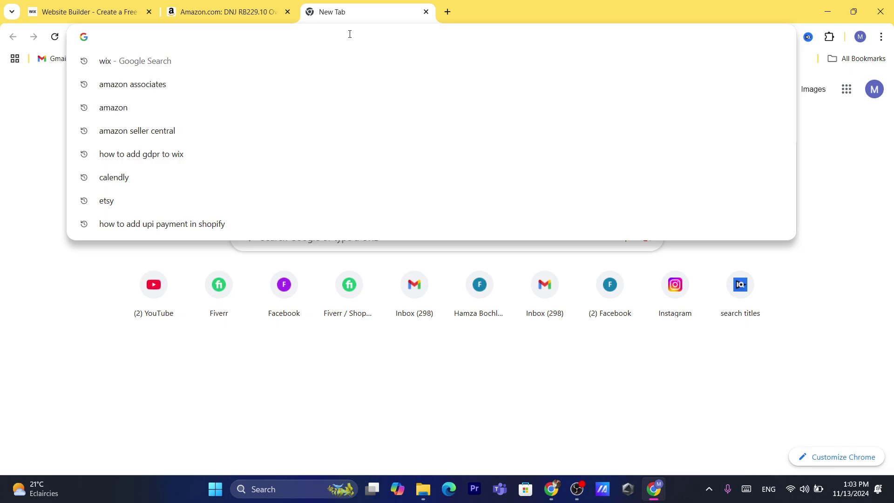
{"action": "type", "text": "amazon"}
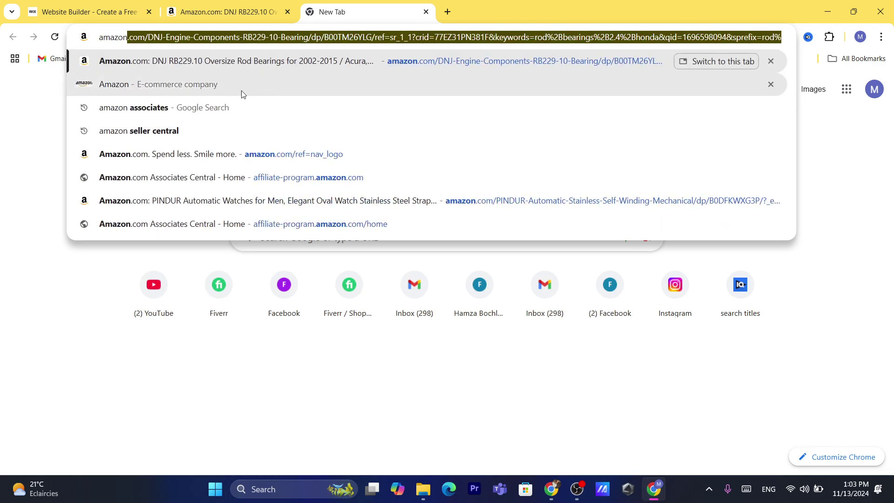
{"action": "left_click", "coordinate": [154, 108]}
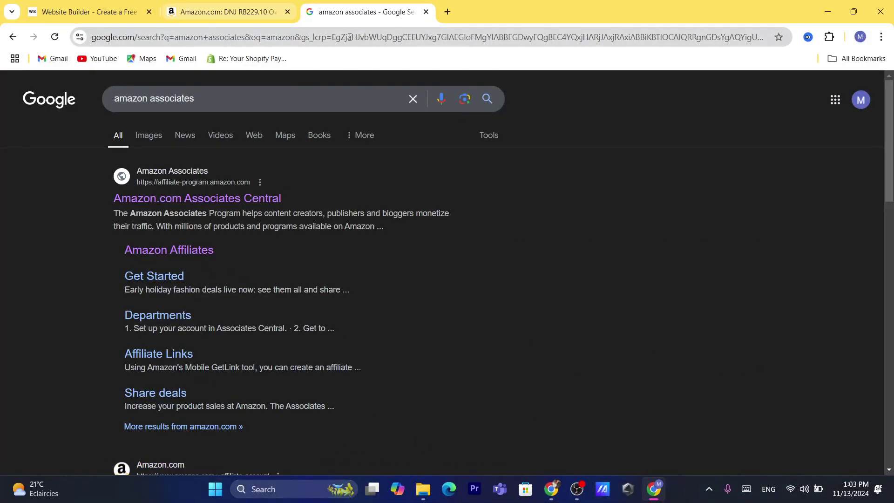
{"action": "left_click", "coordinate": [791, 25]}
{"action": "type", "text": "s"}
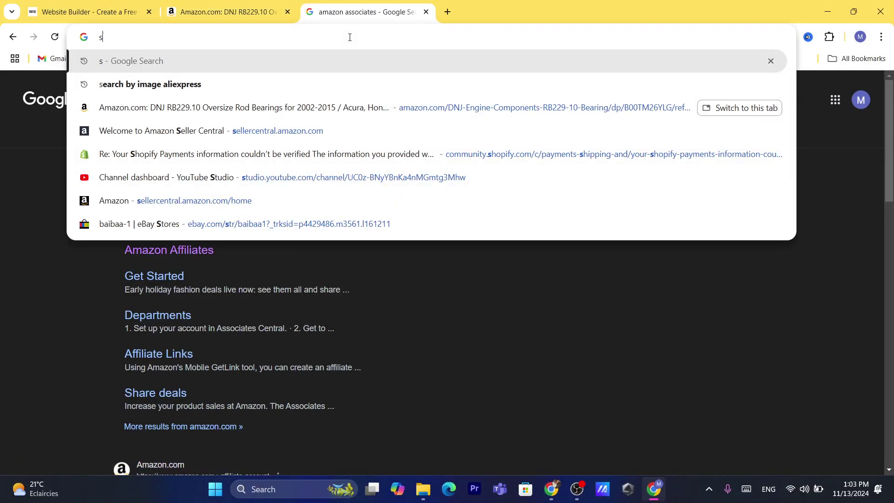
{"action": "left_click", "coordinate": [15, 225]}
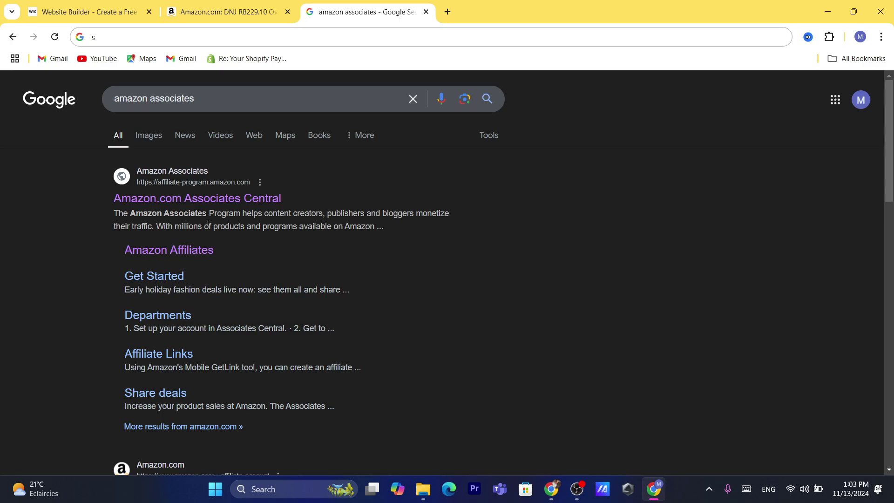
Scroll through the results and read the Amazon Associates description paragraph
{"action": "scroll", "coordinate": [734, 177], "scroll_direction": "down", "scroll_amount": 20}
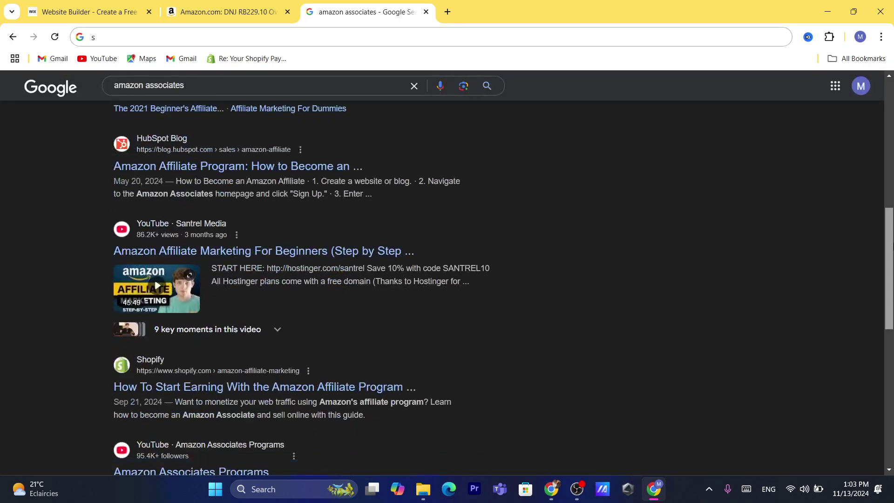
{"action": "scroll", "coordinate": [853, 135], "scroll_direction": "up", "scroll_amount": 18}
{"action": "scroll", "coordinate": [854, 135], "scroll_direction": "up", "scroll_amount": 2}
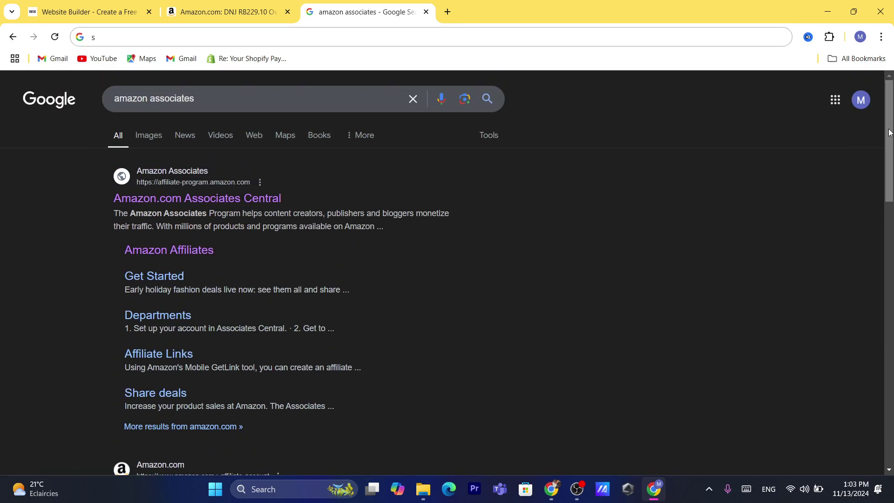
{"action": "triple_click", "coordinate": [320, 231]}
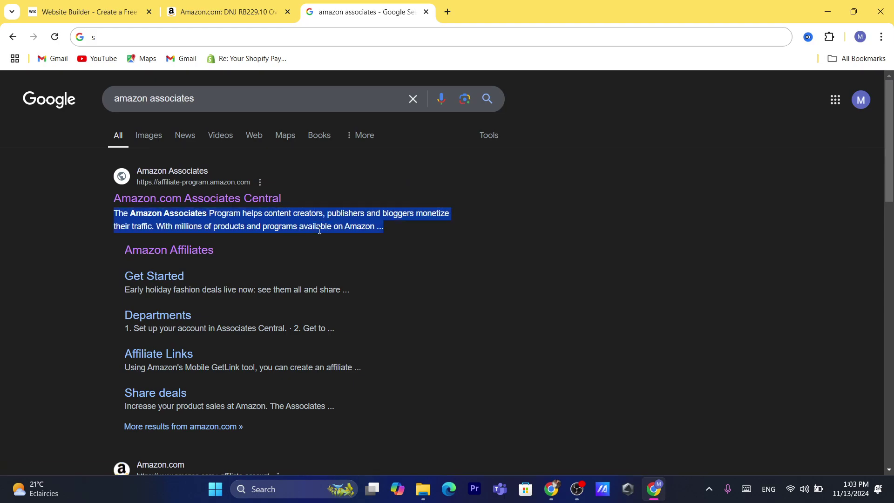
{"action": "left_click", "coordinate": [12, 244]}
{"action": "scroll", "coordinate": [573, 193], "scroll_direction": "down", "scroll_amount": 1}
{"action": "scroll", "coordinate": [892, 198], "scroll_direction": "down", "scroll_amount": 9}
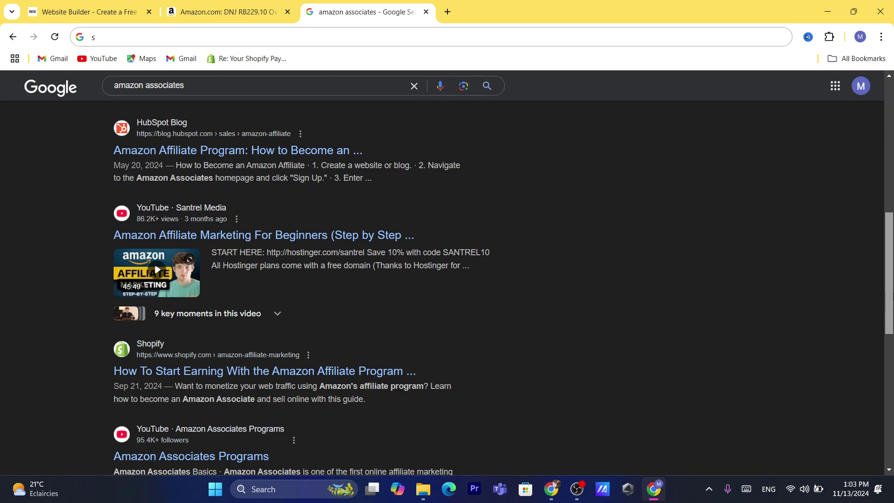
{"action": "scroll", "coordinate": [892, 294], "scroll_direction": "down", "scroll_amount": 5}
{"action": "scroll", "coordinate": [892, 294], "scroll_direction": "up", "scroll_amount": 14}
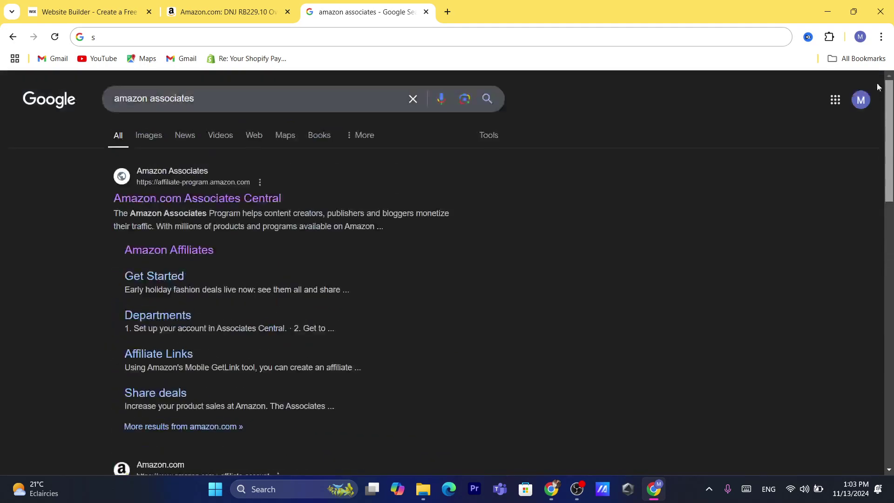
{"action": "triple_click", "coordinate": [272, 225]}
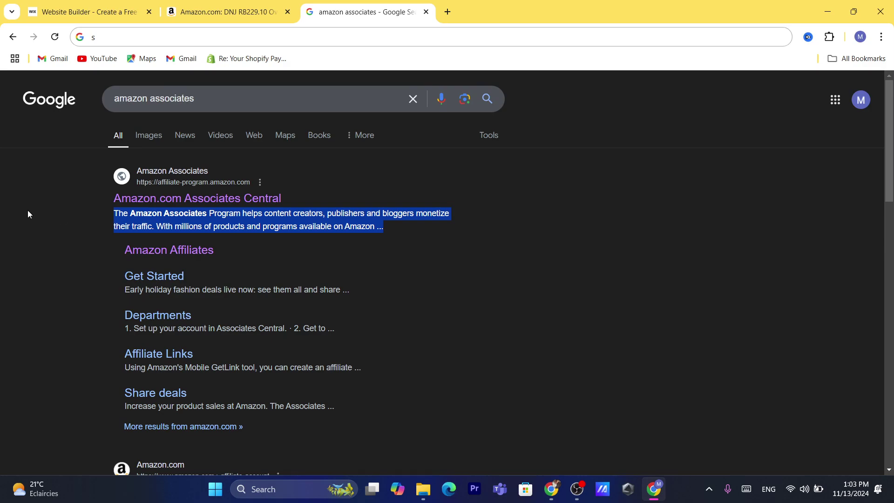
{"action": "left_click", "coordinate": [371, 214]}
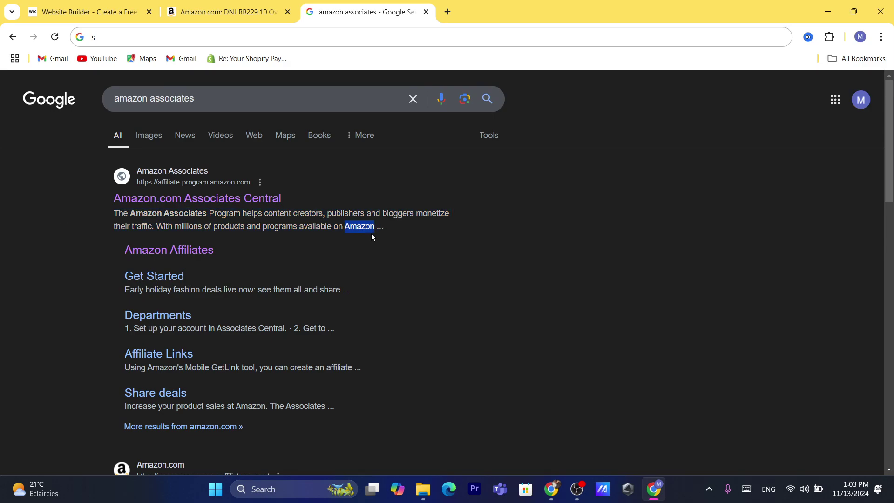
{"action": "left_click", "coordinate": [245, 224]}
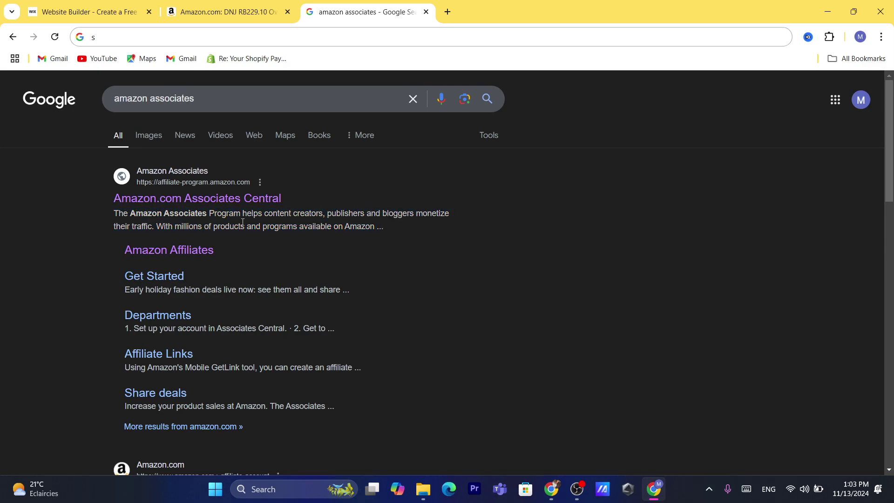
Glance at the Amazon product page, then move to the Wix website builder tab
{"action": "left_click", "coordinate": [247, 4]}
{"action": "left_click", "coordinate": [332, 4]}
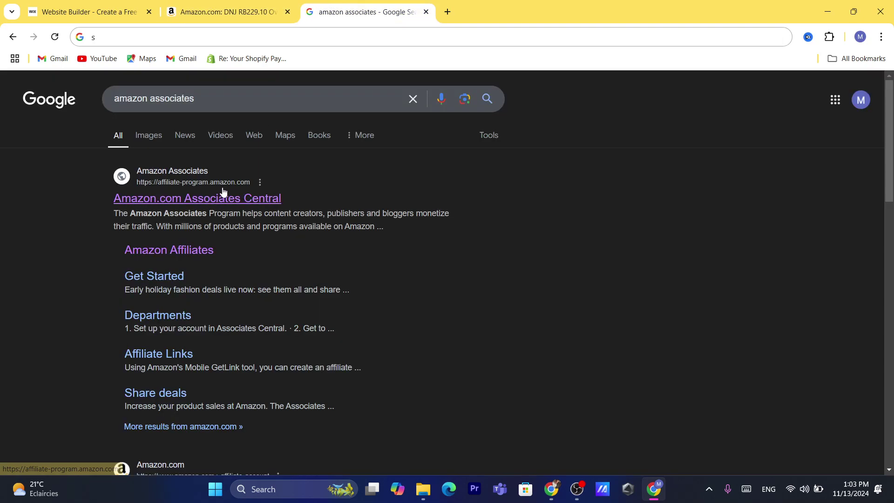
{"action": "left_click", "coordinate": [112, 3]}
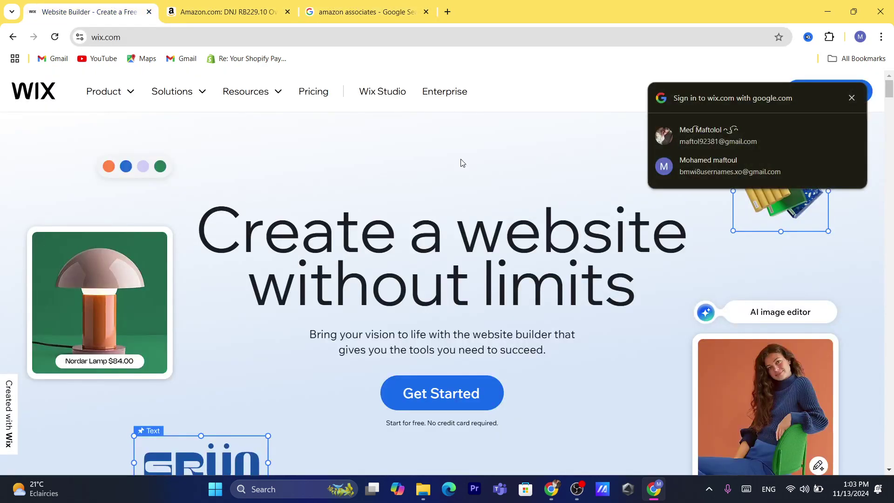
Dismiss Amazon's delivery address notice and open Associates Central from SiteStripe in a new tab
{"action": "left_click", "coordinate": [363, 3]}
{"action": "left_click", "coordinate": [293, 4]}
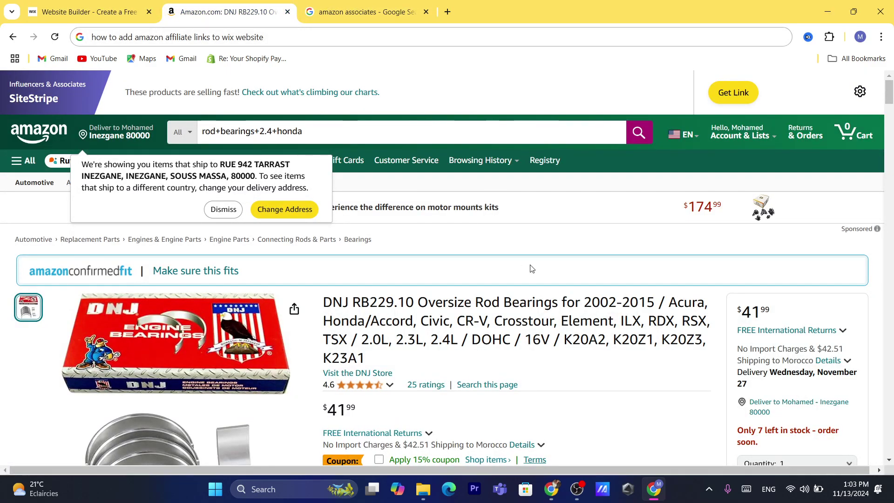
{"action": "left_click", "coordinate": [222, 209]}
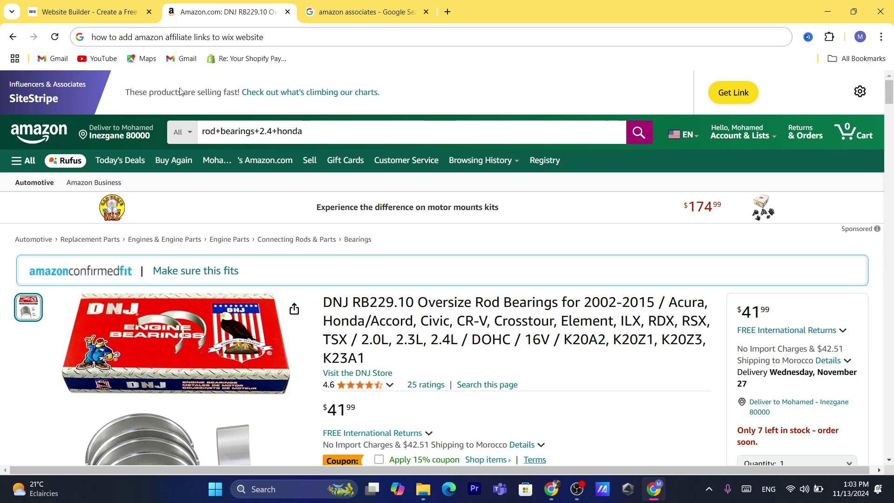
{"action": "left_click", "coordinate": [29, 93]}
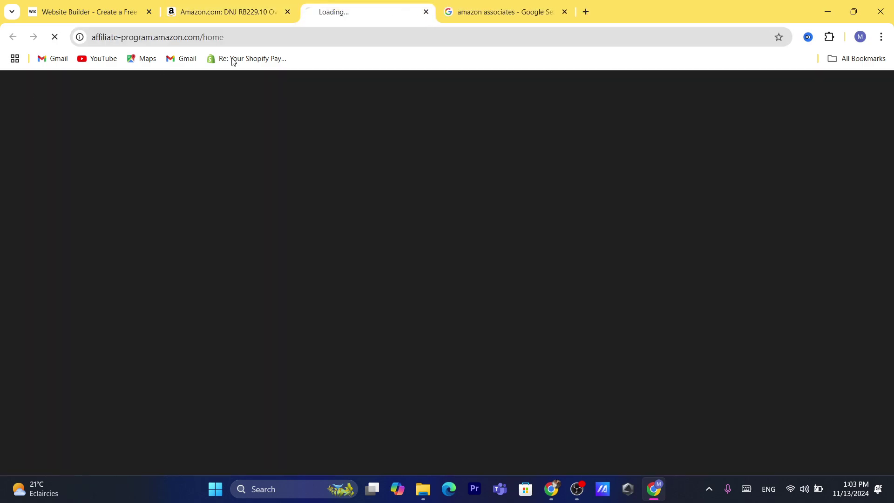
{"action": "left_click", "coordinate": [227, 13]}
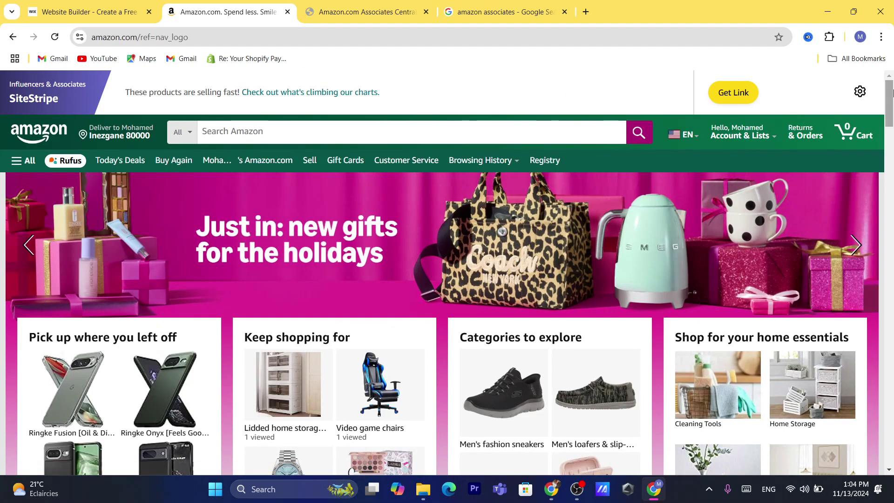
Scroll the Amazon homepage to the browsing-history recommendations listing the Spigen Thin Fit Pixel 8 case
{"action": "left_click", "coordinate": [891, 138]}
{"action": "scroll", "coordinate": [890, 137], "scroll_direction": "down", "scroll_amount": 5}
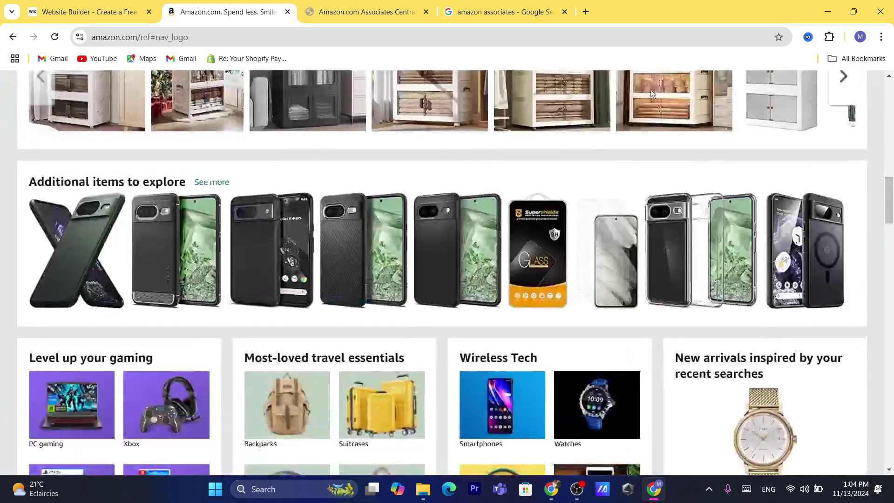
{"action": "left_click", "coordinate": [531, 40]}
{"action": "type", "text": "s"}
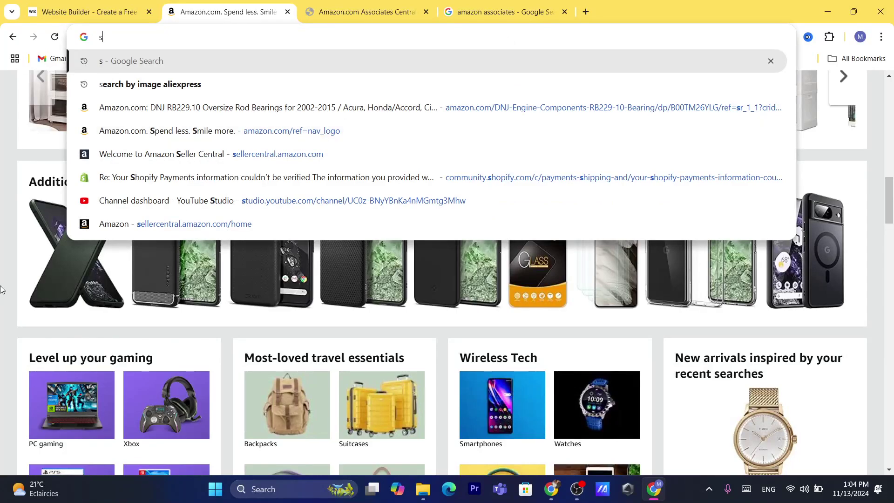
{"action": "left_click", "coordinate": [582, 250]}
{"action": "left_click", "coordinate": [892, 247]}
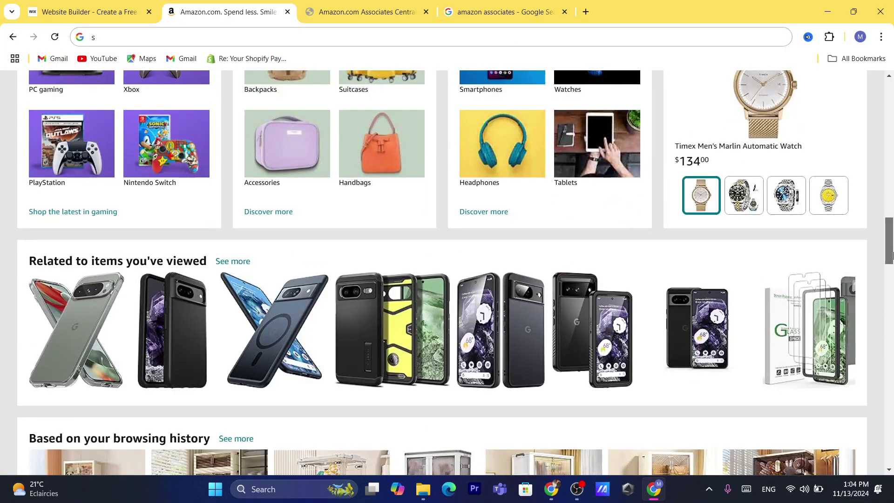
{"action": "left_click_drag", "start_coordinate": [892, 247], "coordinate": [890, 109]}
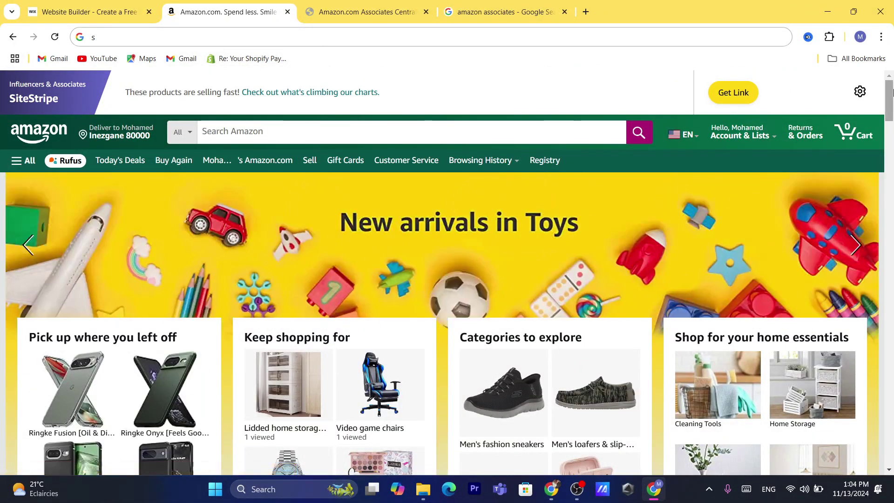
{"action": "left_click_drag", "start_coordinate": [891, 91], "coordinate": [893, 391]}
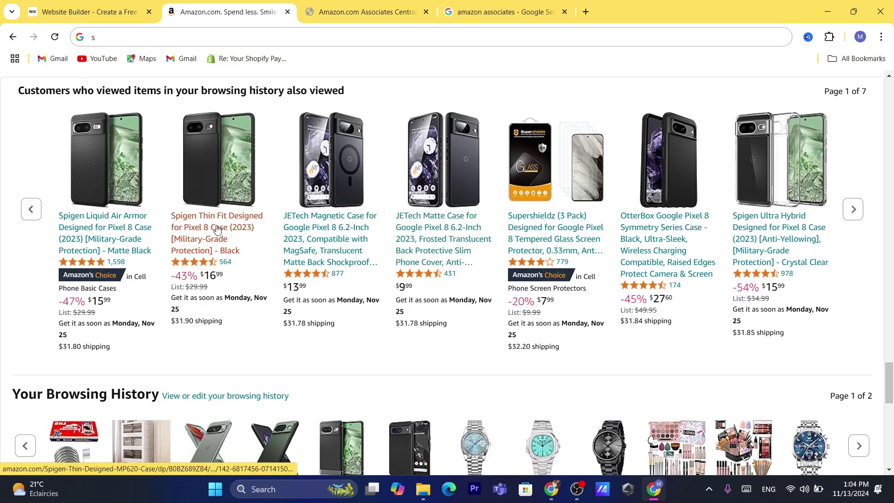
{"action": "left_click", "coordinate": [211, 238]}
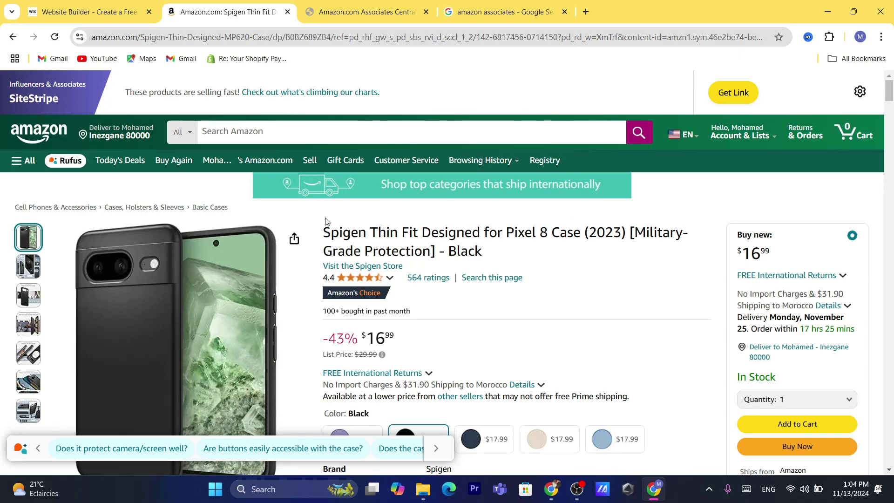
{"action": "scroll", "coordinate": [892, 88], "scroll_direction": "down", "scroll_amount": 3}
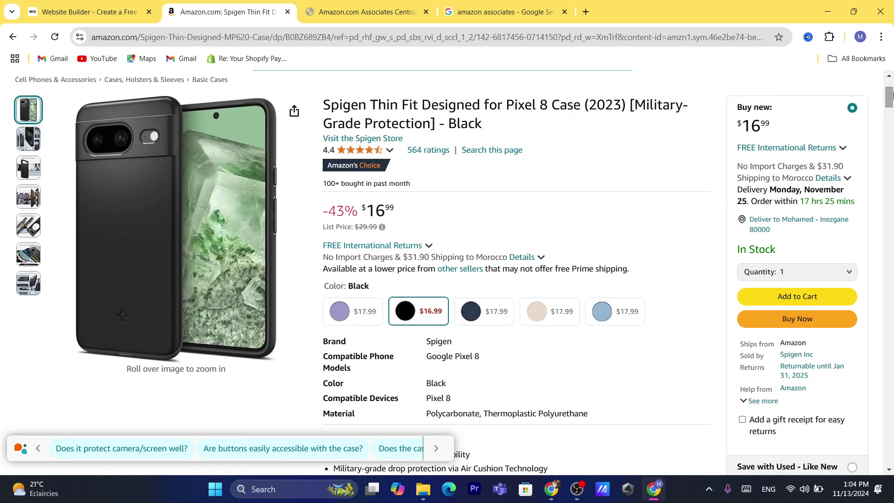
{"action": "triple_click", "coordinate": [396, 123]}
{"action": "left_click", "coordinate": [553, 121]}
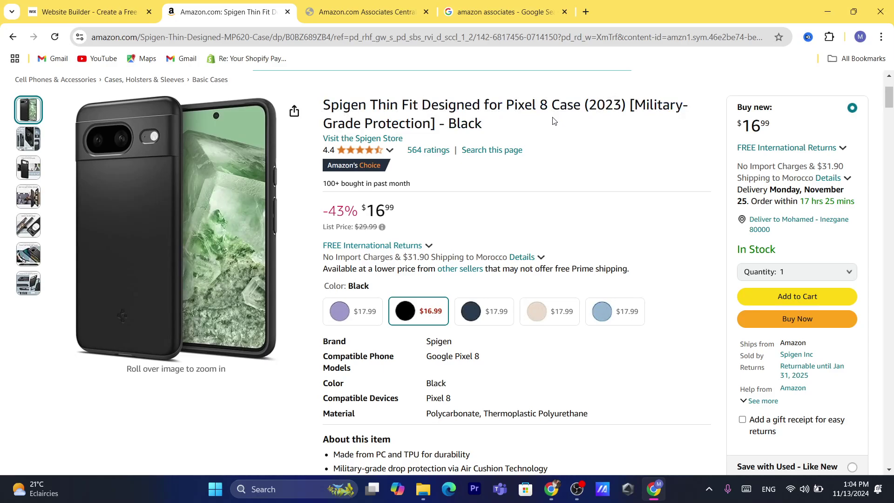
{"action": "triple_click", "coordinate": [508, 123]}
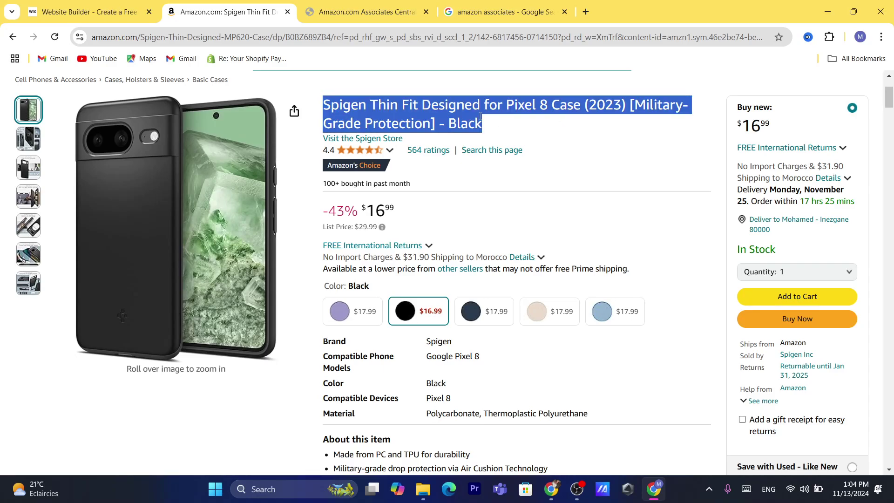
{"action": "left_click_drag", "start_coordinate": [438, 117], "coordinate": [421, 113]}
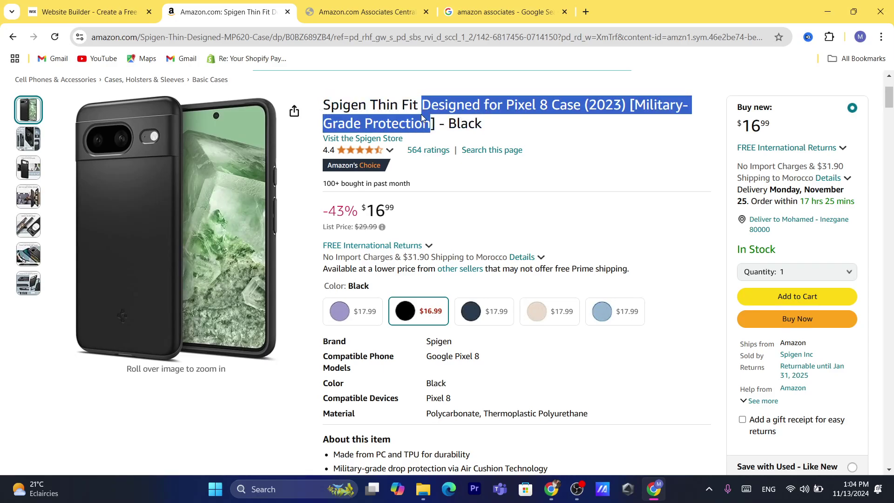
{"action": "double_click", "coordinate": [410, 116]}
{"action": "left_click", "coordinate": [380, 117]}
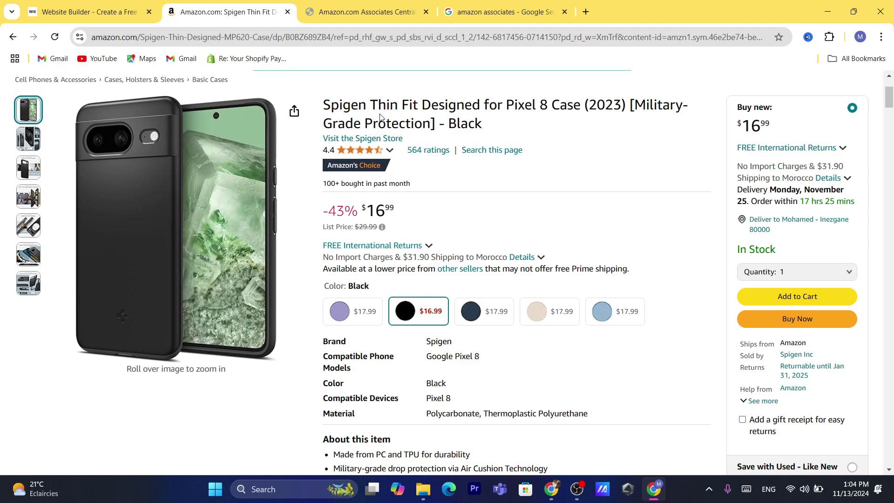
{"action": "double_click", "coordinate": [381, 116]}
{"action": "left_click", "coordinate": [335, 120]}
{"action": "left_click_drag", "start_coordinate": [890, 96], "coordinate": [891, 142]}
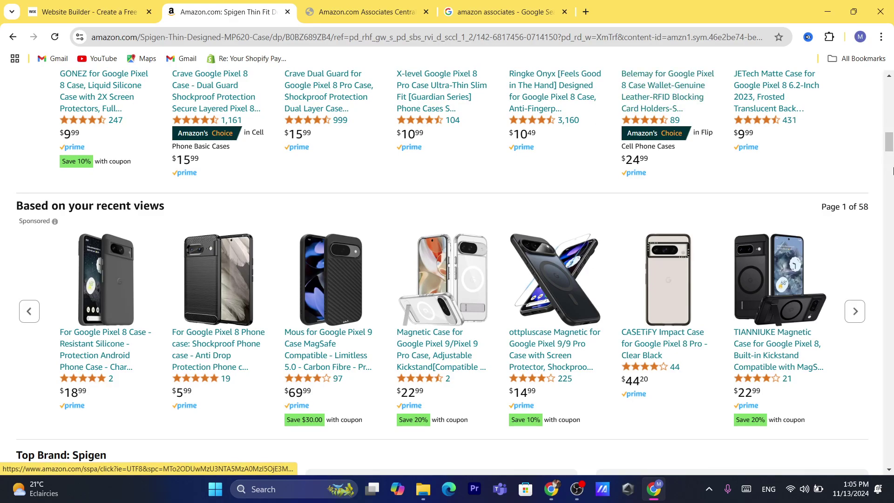
{"action": "left_click_drag", "start_coordinate": [890, 144], "coordinate": [889, 93]}
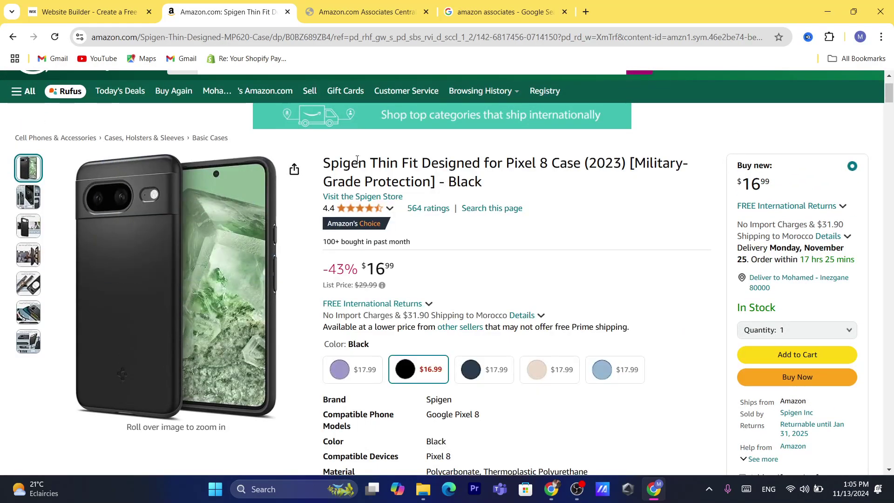
{"action": "triple_click", "coordinate": [357, 159]}
{"action": "left_click", "coordinate": [540, 195]}
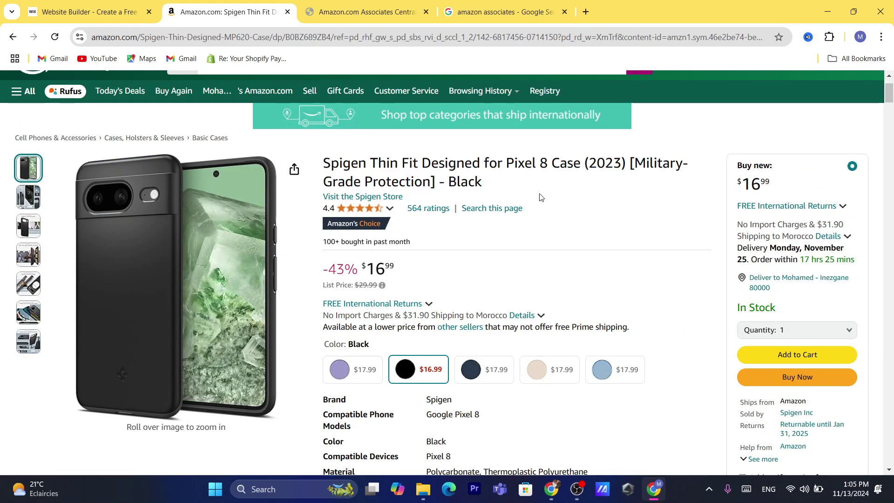
{"action": "triple_click", "coordinate": [516, 188]}
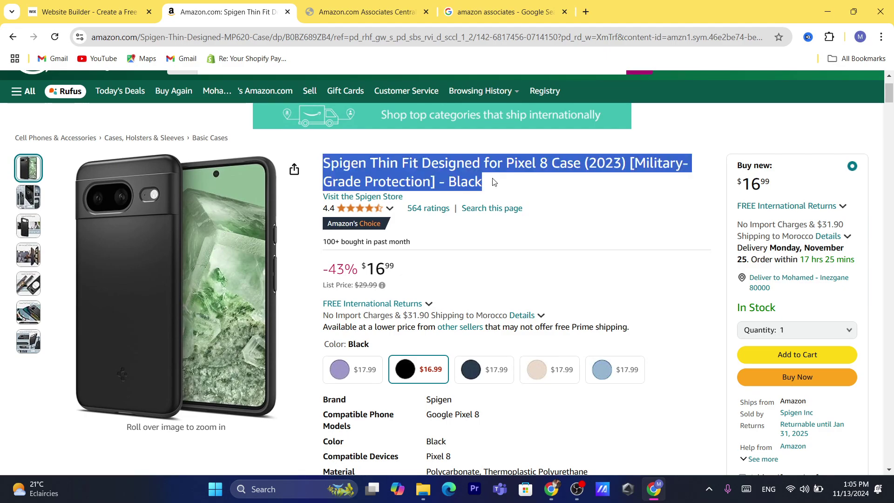
{"action": "left_click", "coordinate": [374, 161]}
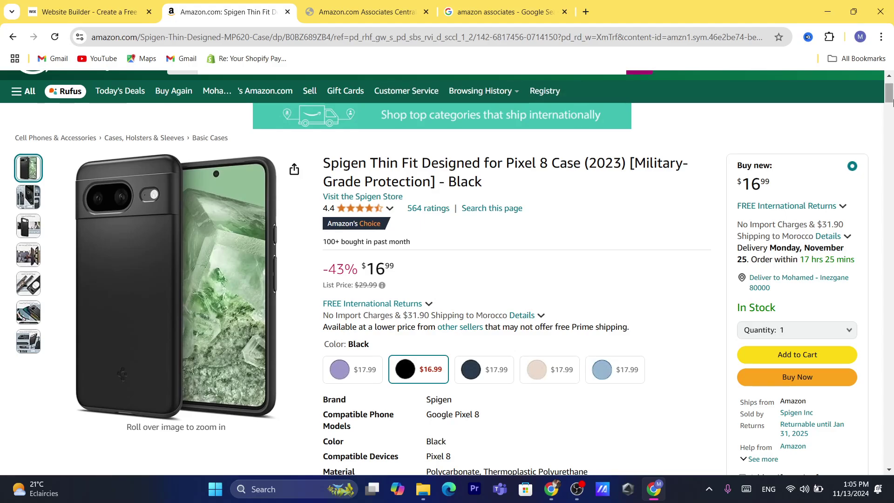
{"action": "scroll", "coordinate": [504, 133], "scroll_direction": "up", "scroll_amount": 2}
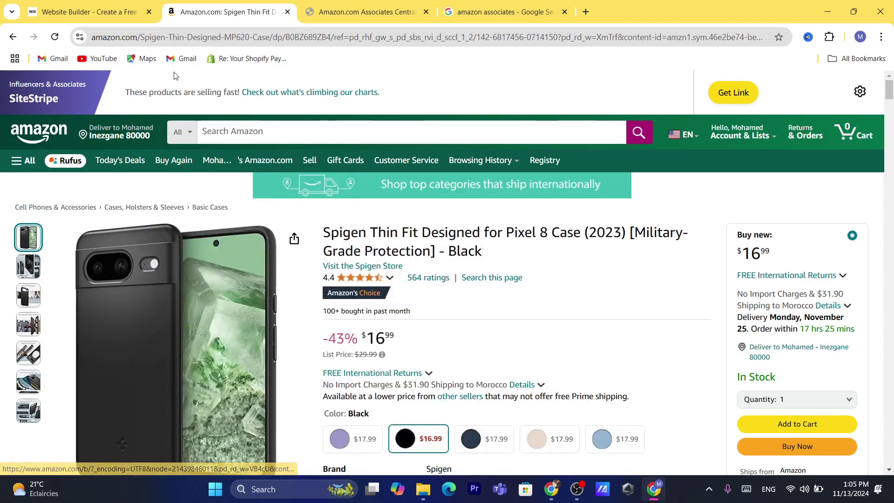
Reload the Spigen case page and generate its SiteStripe short text link
{"action": "left_click", "coordinate": [55, 37]}
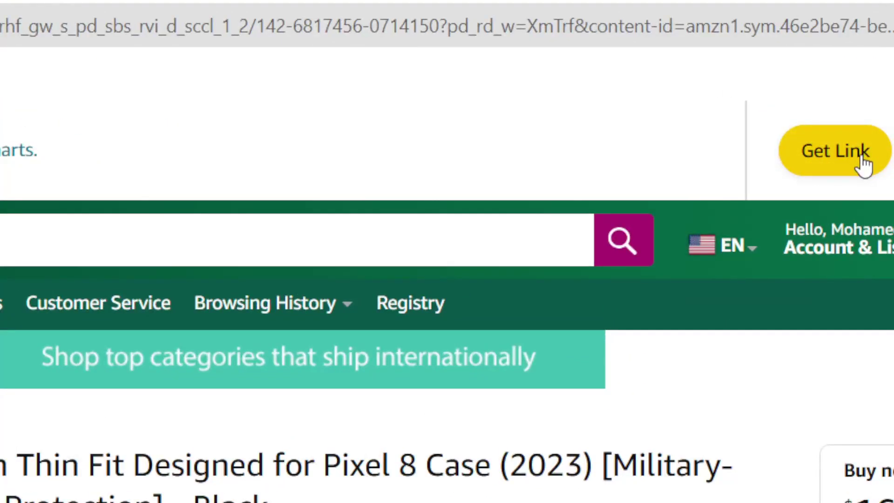
{"action": "left_click", "coordinate": [863, 154]}
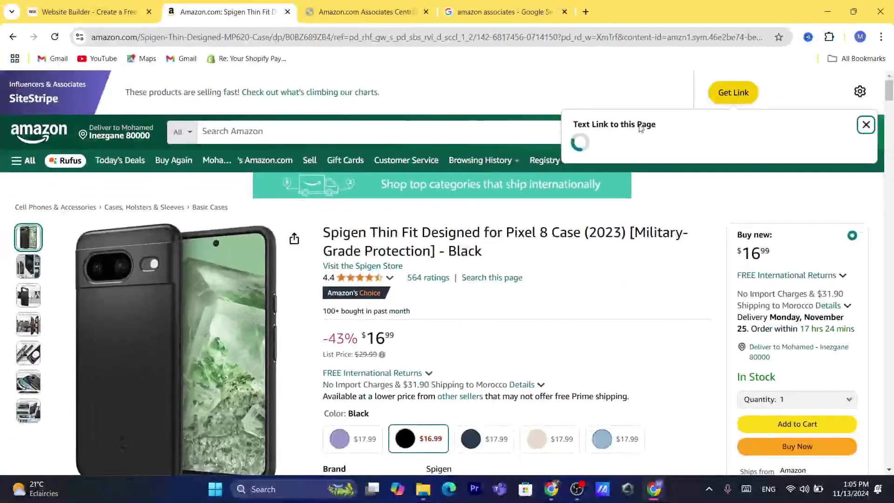
{"action": "left_click", "coordinate": [555, 37]}
{"action": "type", "text": "s"}
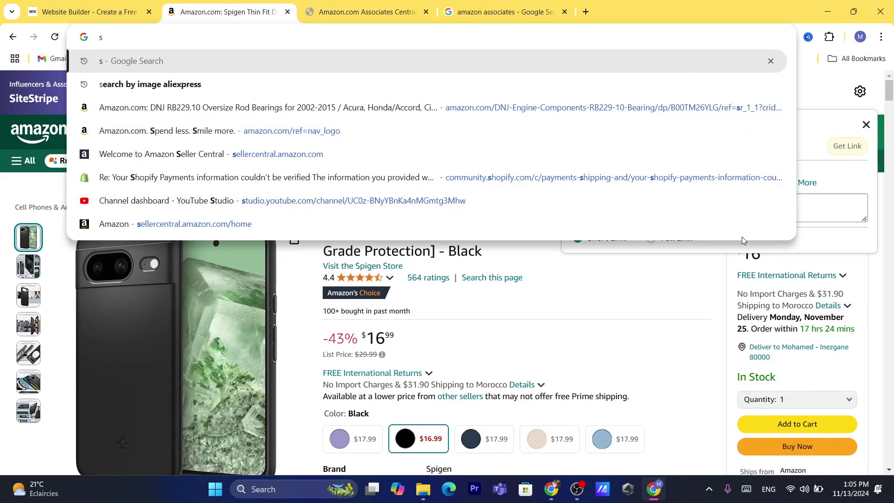
{"action": "left_click", "coordinate": [825, 227]}
{"action": "left_click", "coordinate": [660, 211]}
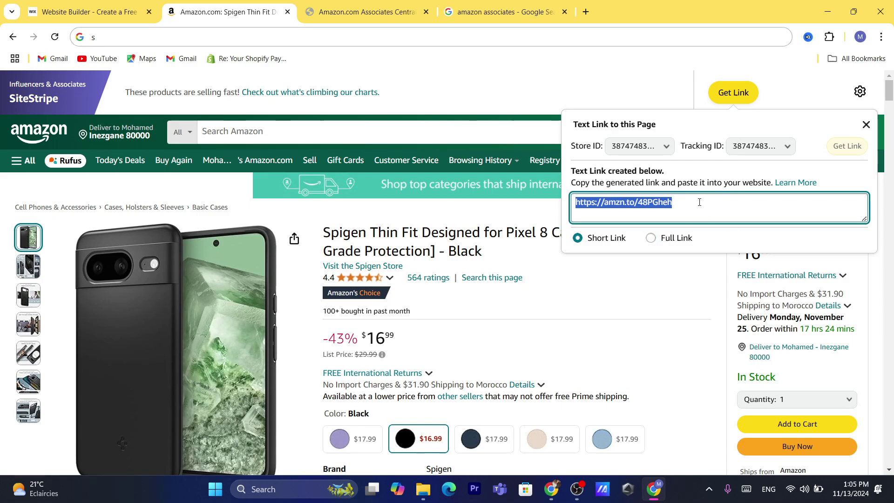
{"action": "left_click", "coordinate": [724, 203]}
{"action": "left_click", "coordinate": [735, 206]}
{"action": "left_click", "coordinate": [700, 202]}
{"action": "left_click", "coordinate": [700, 202]}
{"action": "left_click", "coordinate": [651, 238]}
{"action": "left_click", "coordinate": [577, 238]}
{"action": "left_click", "coordinate": [650, 239]}
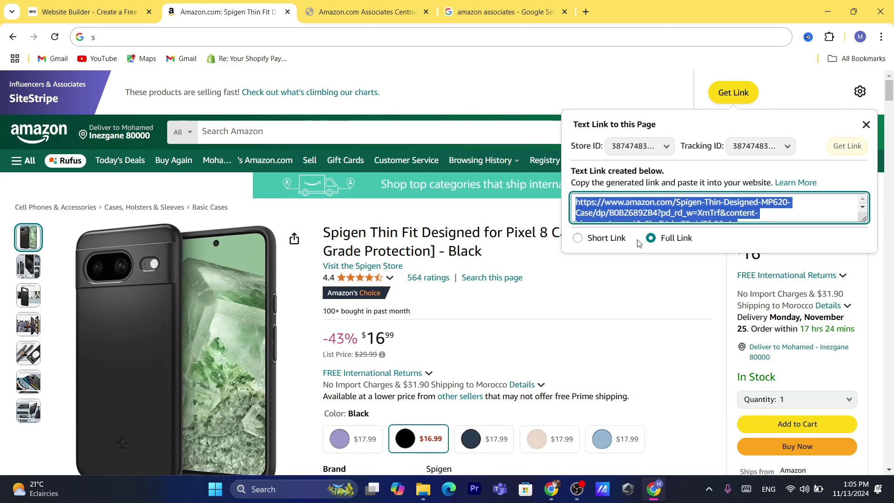
{"action": "left_click", "coordinate": [591, 241]}
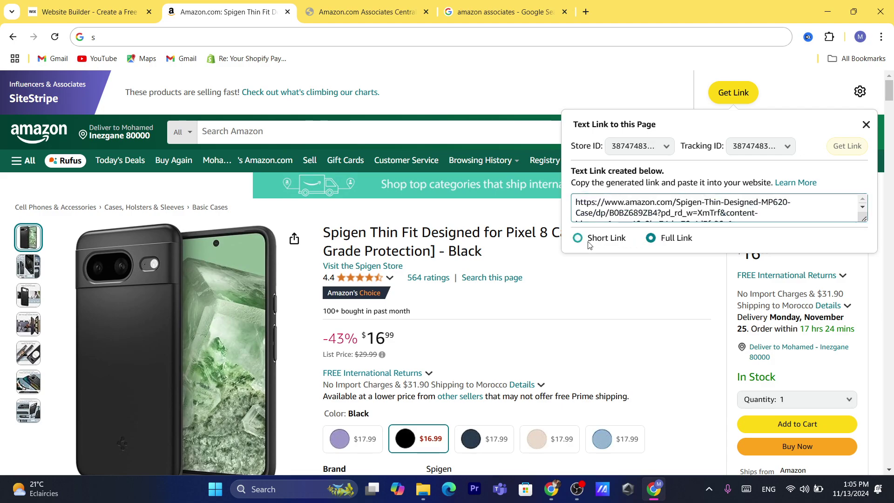
{"action": "right_click", "coordinate": [612, 211]}
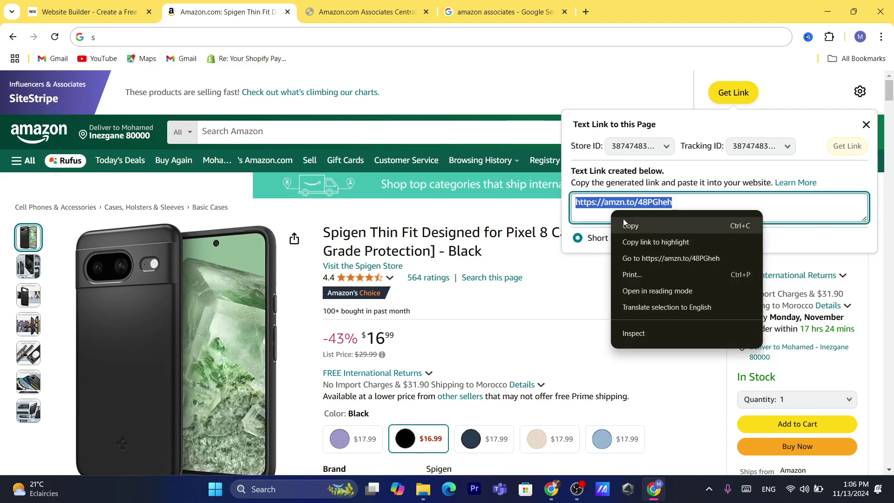
{"action": "left_click", "coordinate": [636, 227]}
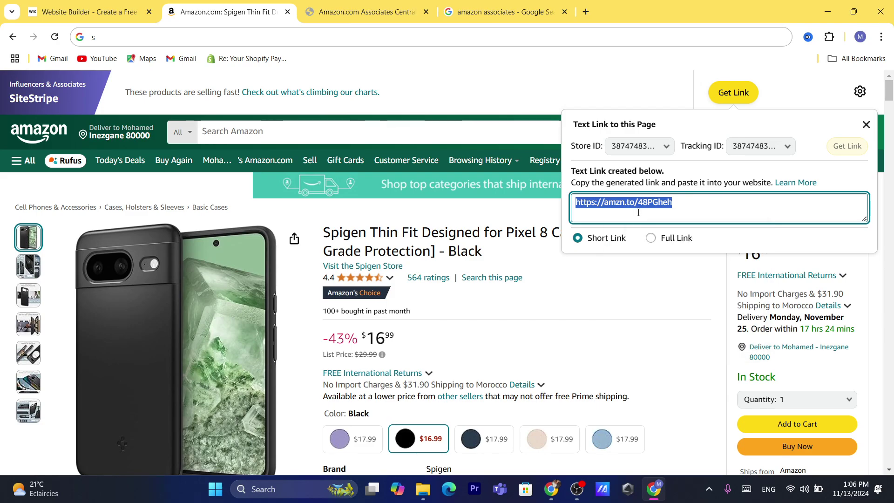
{"action": "right_click", "coordinate": [615, 208]}
{"action": "left_click", "coordinate": [638, 226]}
From the other window's Setup | Wix.com tab, open the site in the Wix Editor
{"action": "left_click", "coordinate": [552, 489]}
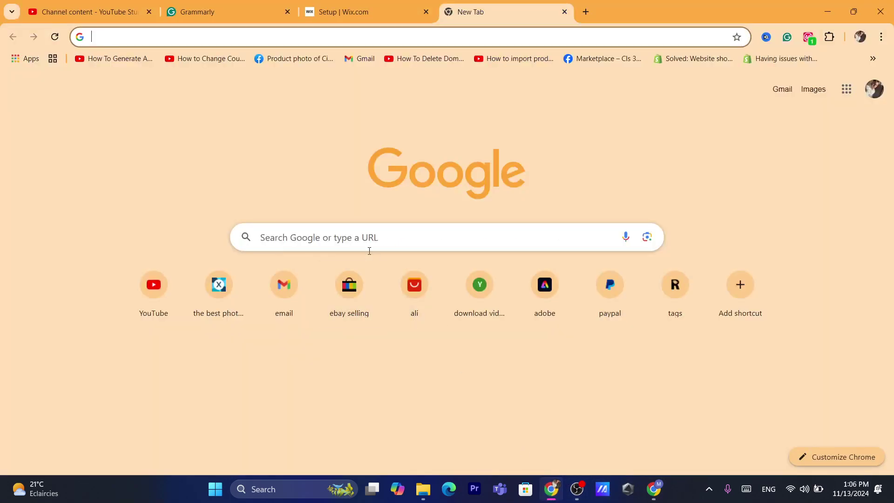
{"action": "left_click", "coordinate": [365, 7]}
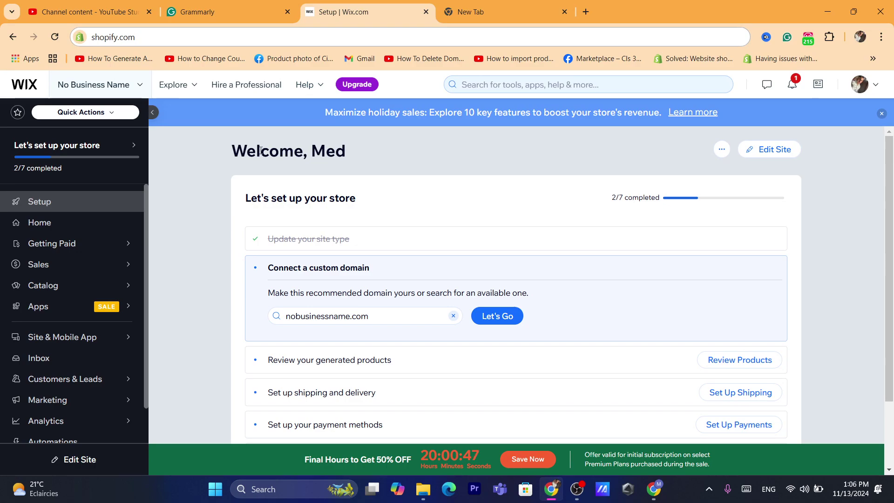
{"action": "left_click", "coordinate": [781, 150]}
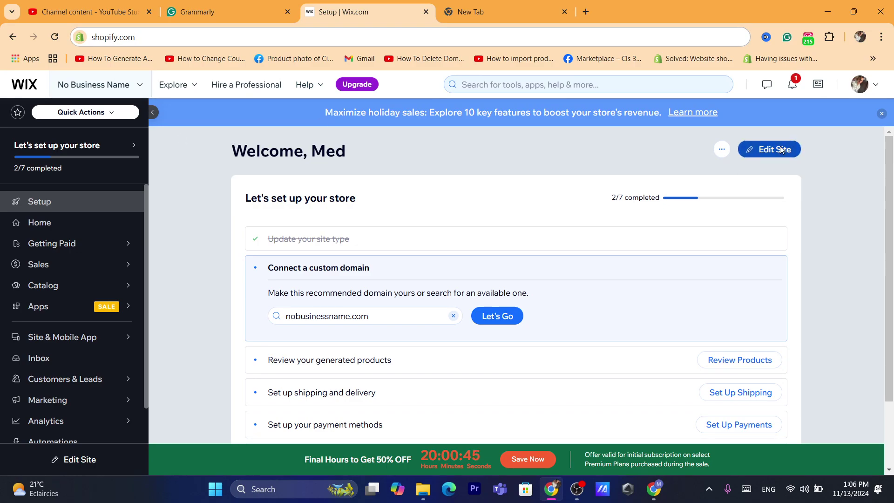
{"action": "left_click", "coordinate": [456, 38]}
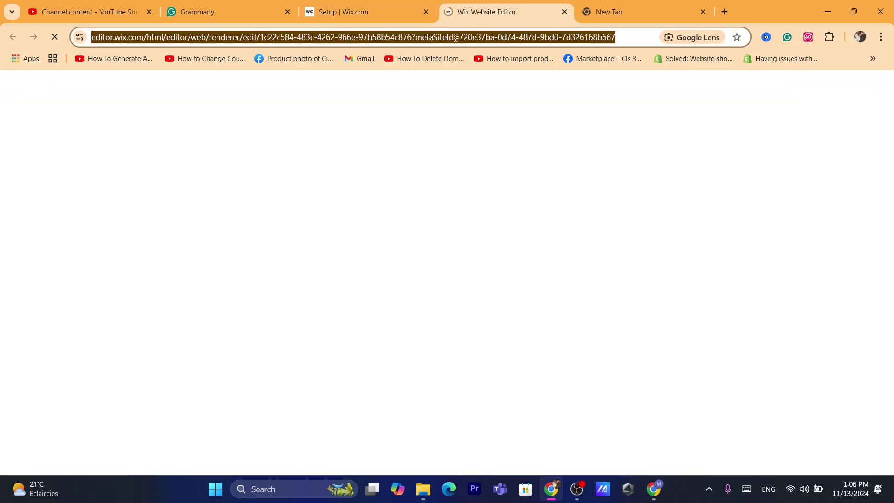
{"action": "double_click", "coordinate": [455, 38]}
{"action": "left_click", "coordinate": [421, 39]}
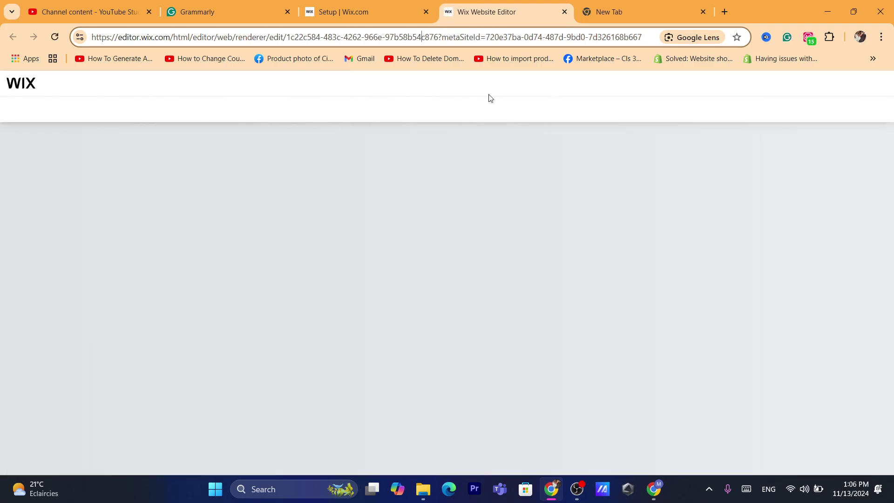
{"action": "left_click", "coordinate": [441, 36]}
{"action": "key", "text": "shift+Home"}
{"action": "type", "text": "s"}
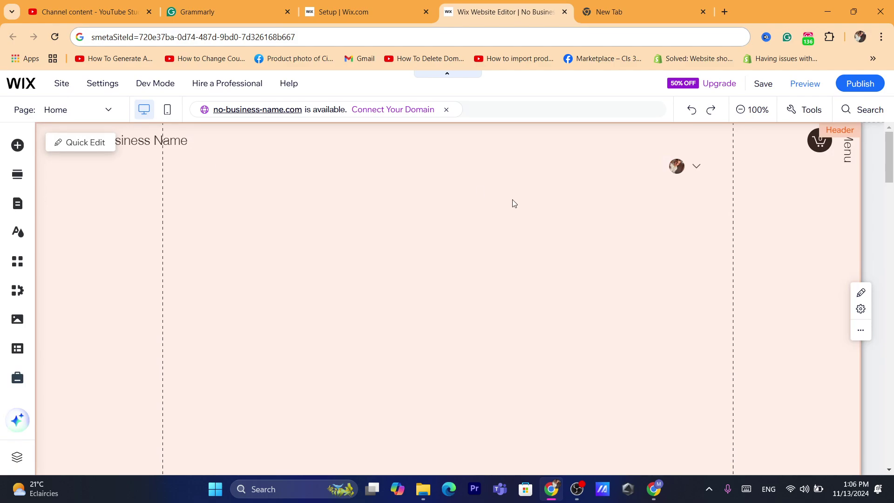
{"action": "mouse_move", "coordinate": [890, 145]}
{"action": "left_mouse_down"}
{"action": "mouse_move", "coordinate": [892, 275]}
{"action": "mouse_move", "coordinate": [890, 135]}
{"action": "left_mouse_up"}
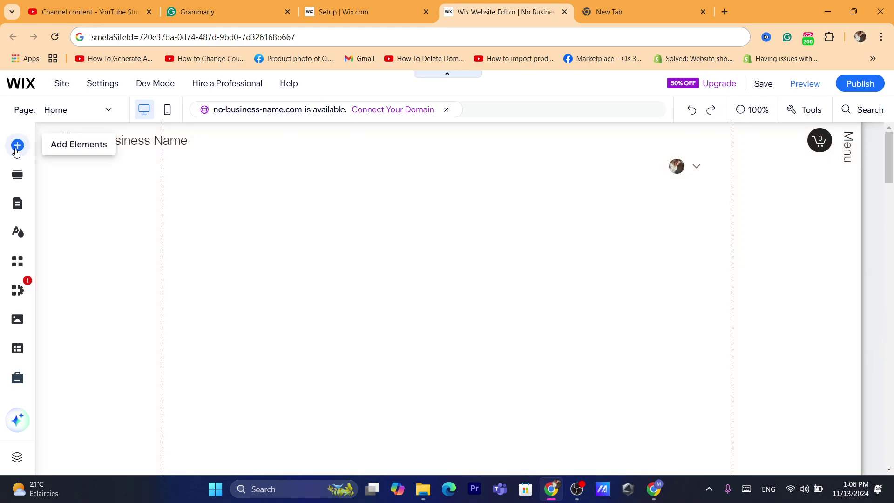
{"action": "left_click", "coordinate": [16, 147]}
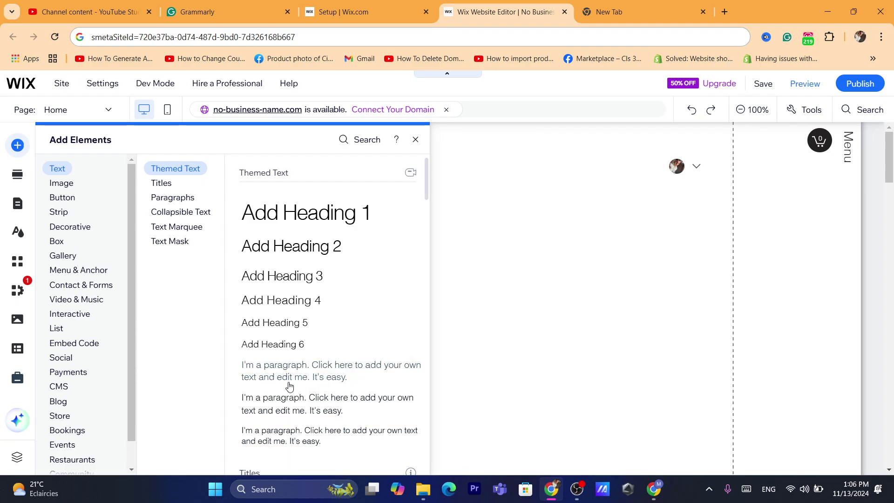
{"action": "left_click", "coordinate": [457, 239]}
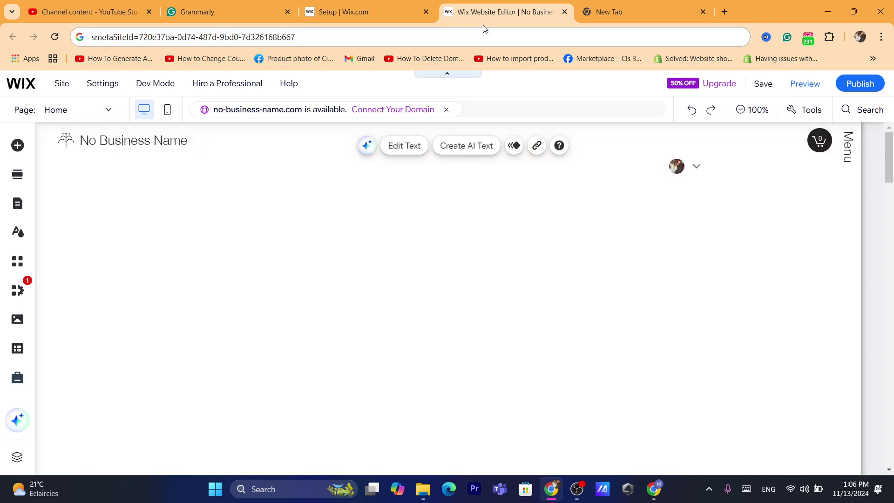
{"action": "left_click", "coordinate": [489, 34]}
{"action": "type", "text": "shopify.com"}
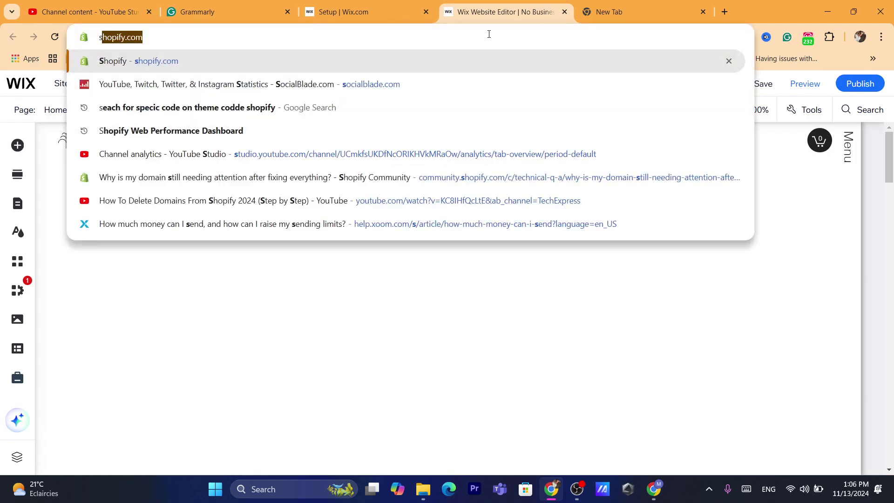
{"action": "left_click", "coordinate": [279, 325]}
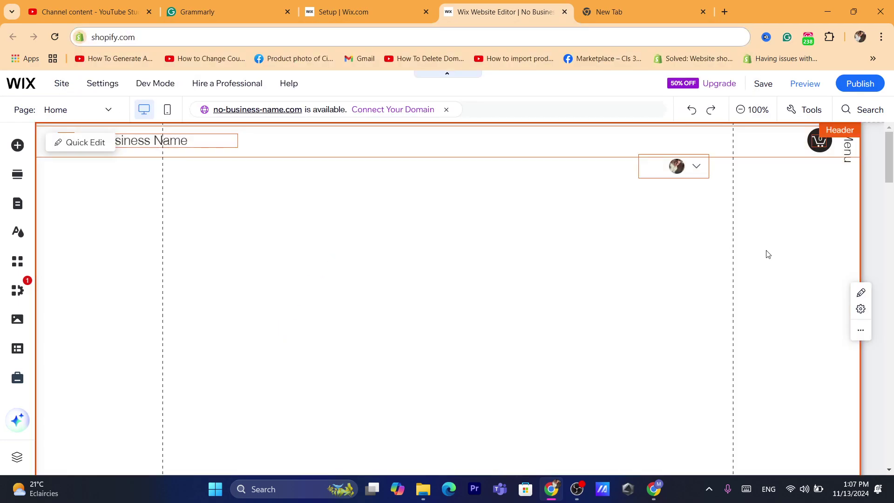
Drag the placeholder paragraph into the header, widen it to one line, make it taller, and shift it right
{"action": "left_click_drag", "start_coordinate": [890, 164], "coordinate": [892, 198]}
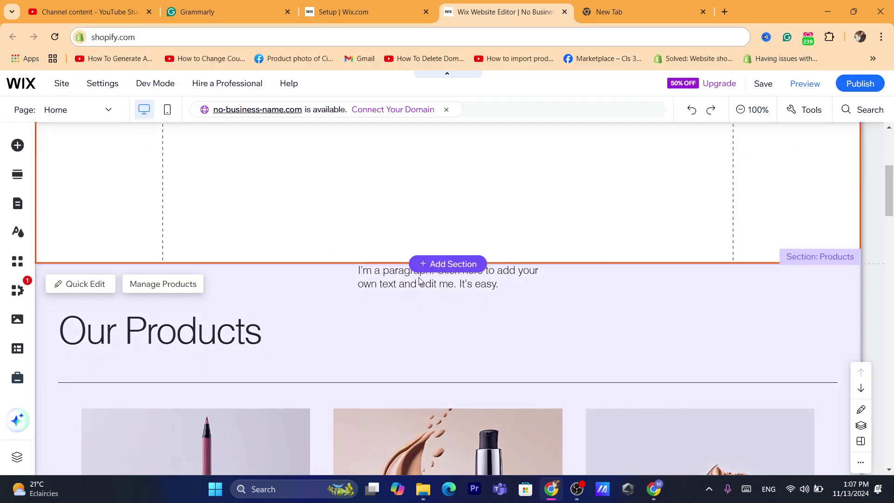
{"action": "left_click", "coordinate": [422, 283]}
{"action": "left_click", "coordinate": [422, 282]}
{"action": "left_click_drag", "start_coordinate": [410, 279], "coordinate": [266, 209]}
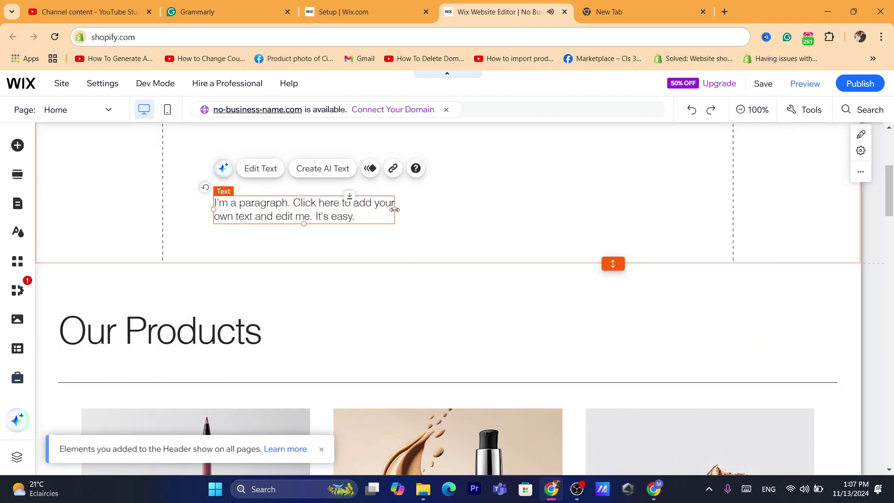
{"action": "left_click_drag", "start_coordinate": [395, 209], "coordinate": [641, 203]}
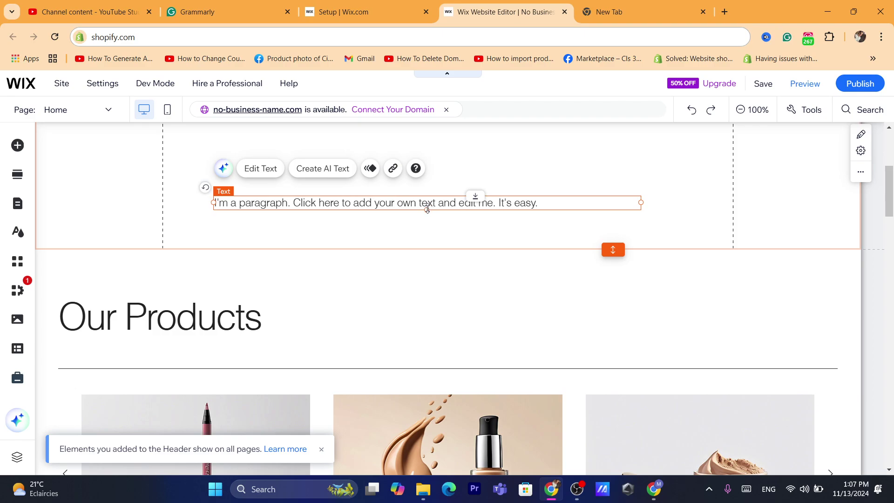
{"action": "left_click_drag", "start_coordinate": [427, 209], "coordinate": [426, 253]}
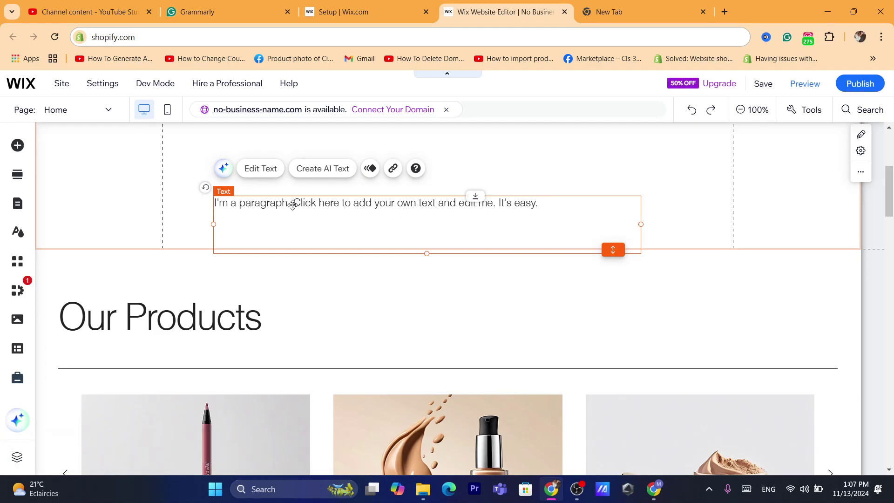
{"action": "left_click_drag", "start_coordinate": [293, 205], "coordinate": [335, 204]}
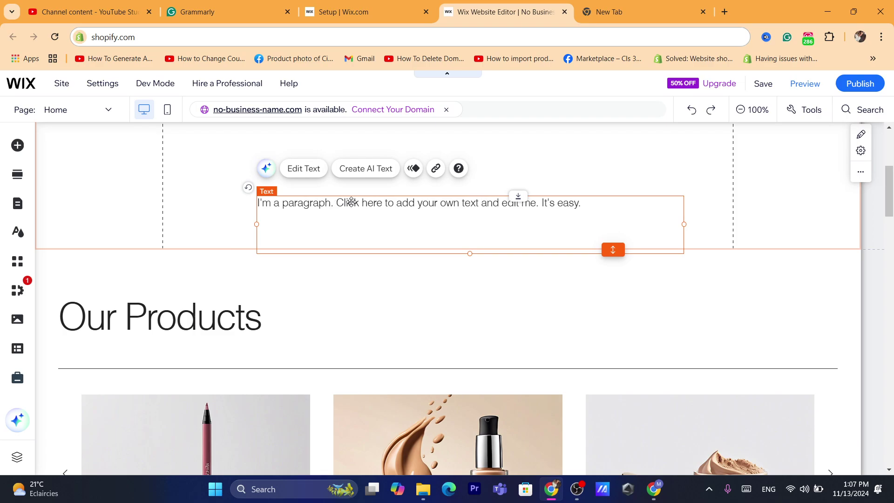
Select the word 'here' in the paragraph and link it to a web address
{"action": "left_click", "coordinate": [301, 168]}
{"action": "left_click", "coordinate": [341, 204]}
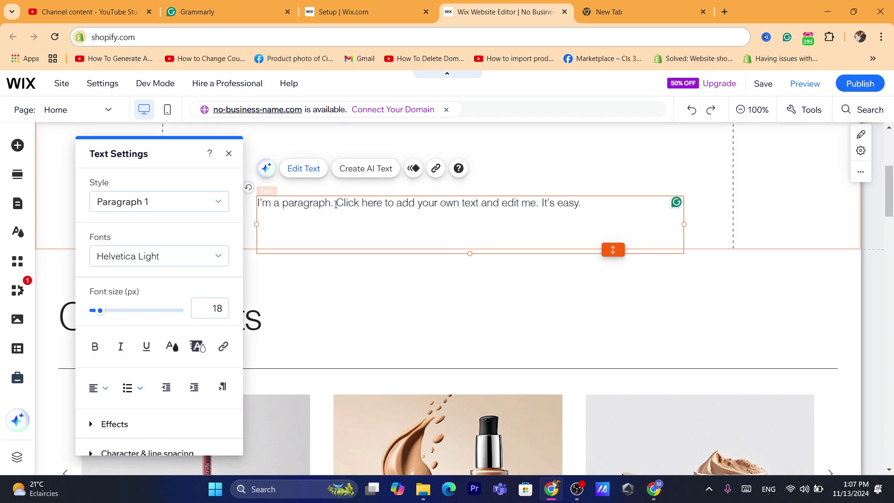
{"action": "left_click_drag", "start_coordinate": [341, 204], "coordinate": [381, 204]}
{"action": "double_click", "coordinate": [372, 204]}
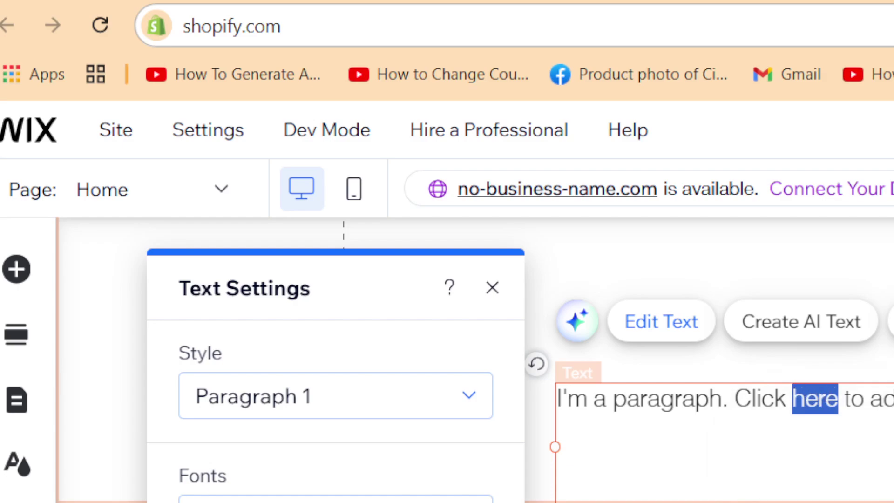
{"action": "key", "text": "ctrl+k"}
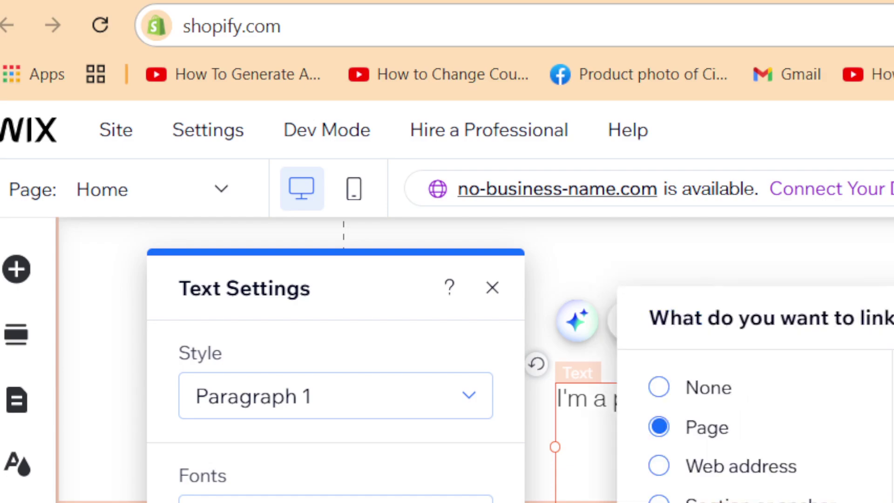
{"action": "left_click", "coordinate": [686, 475]}
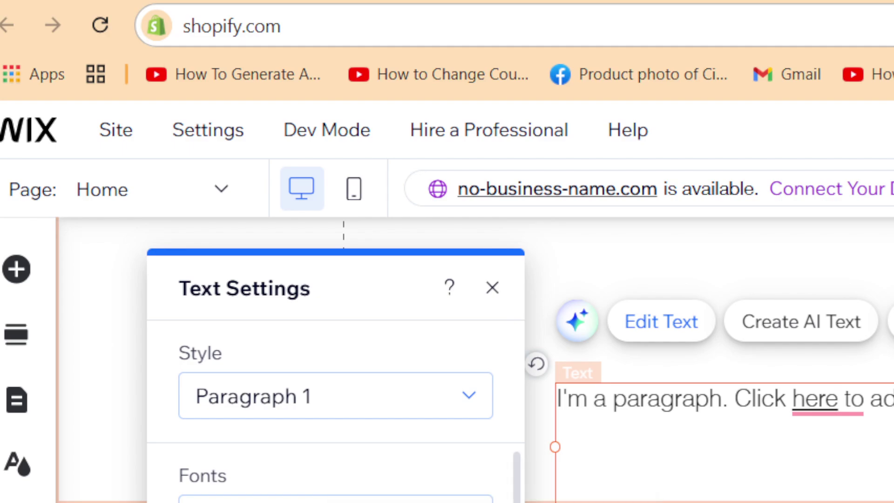
Apply the Paragraph 2 text style to the placeholder paragraph
{"action": "left_click", "coordinate": [250, 413]}
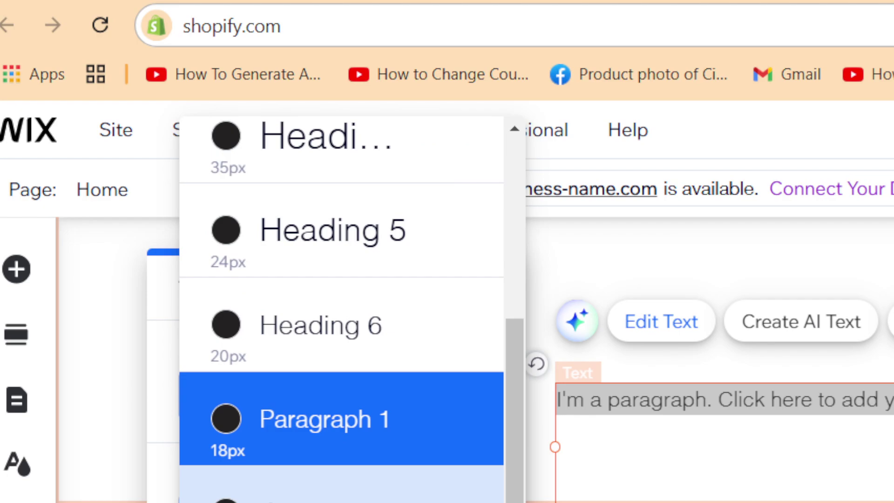
{"action": "left_click", "coordinate": [383, 471]}
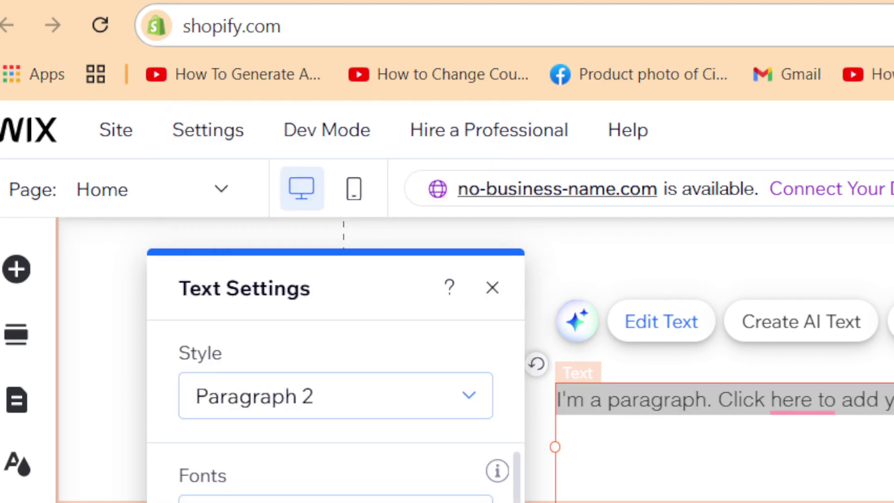
{"action": "left_click", "coordinate": [335, 501]}
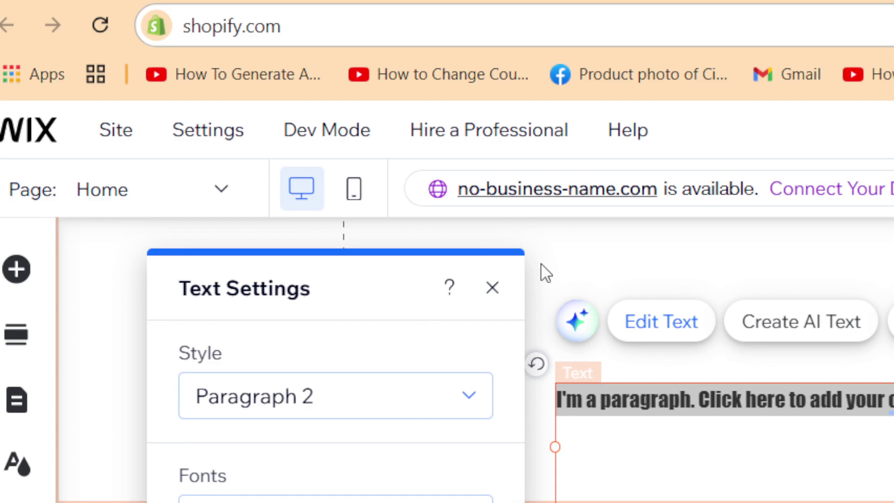
{"action": "left_click", "coordinate": [610, 254]}
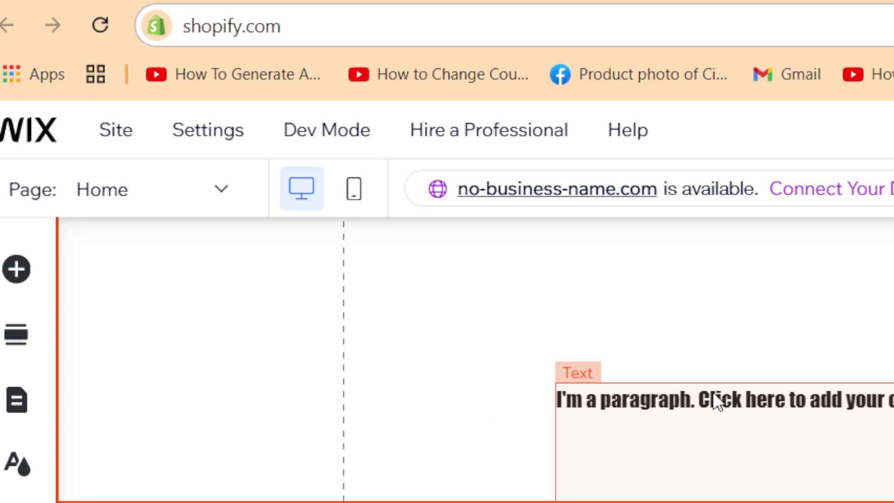
{"action": "left_click", "coordinate": [756, 410]}
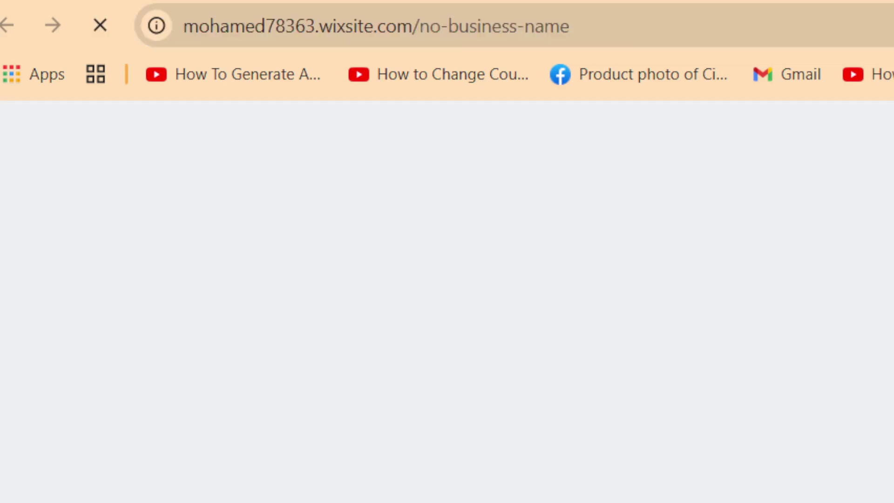
On the live wixsite.com page, follow the 'here' link to confirm it opens the Spigen Pixel 8 case page
{"action": "key", "text": "ctrl+l"}
{"action": "type", "text": "s"}
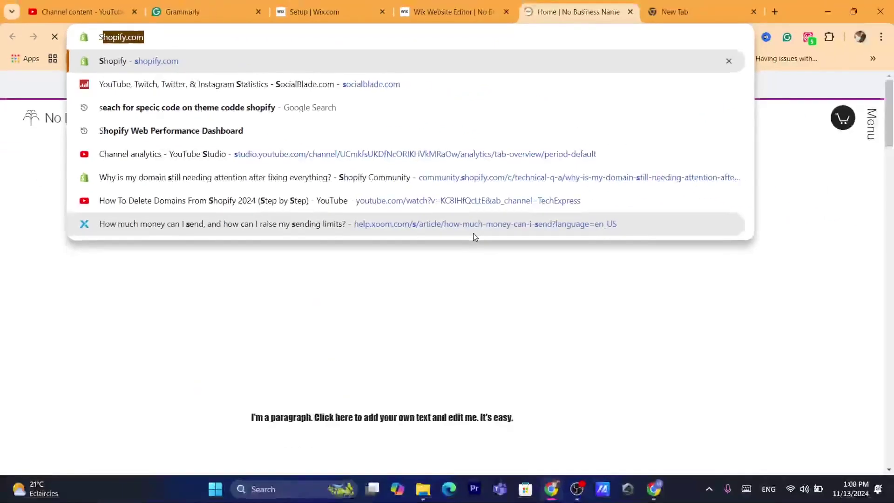
{"action": "left_click", "coordinate": [476, 359]}
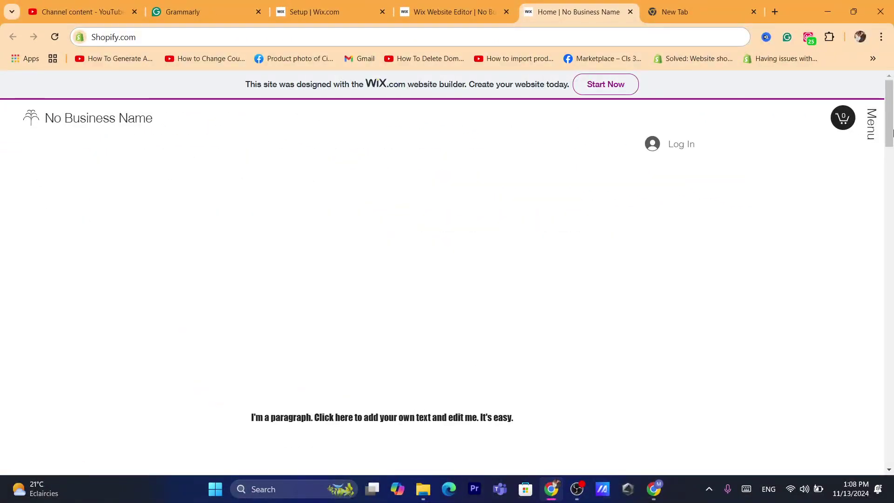
{"action": "scroll", "coordinate": [892, 137], "scroll_direction": "down", "scroll_amount": 5}
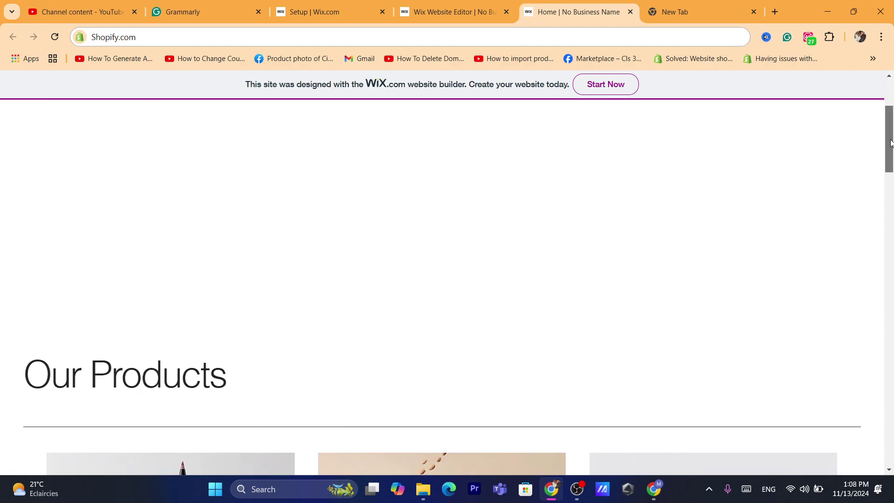
{"action": "scroll", "coordinate": [891, 142], "scroll_direction": "up", "scroll_amount": 5}
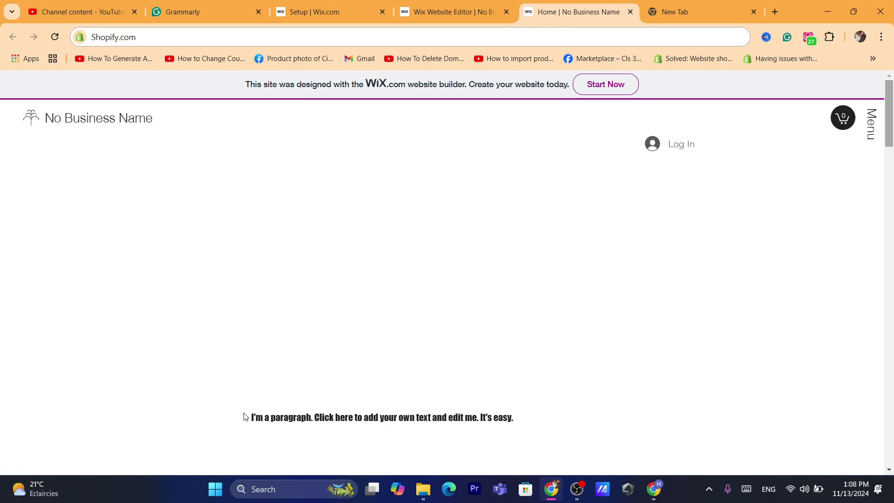
{"action": "left_click_drag", "start_coordinate": [252, 418], "coordinate": [362, 415]}
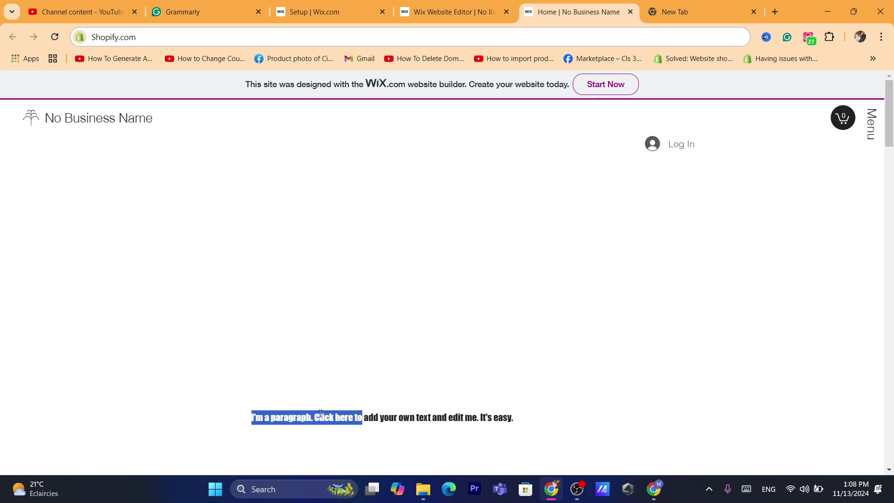
{"action": "left_click", "coordinate": [295, 418]}
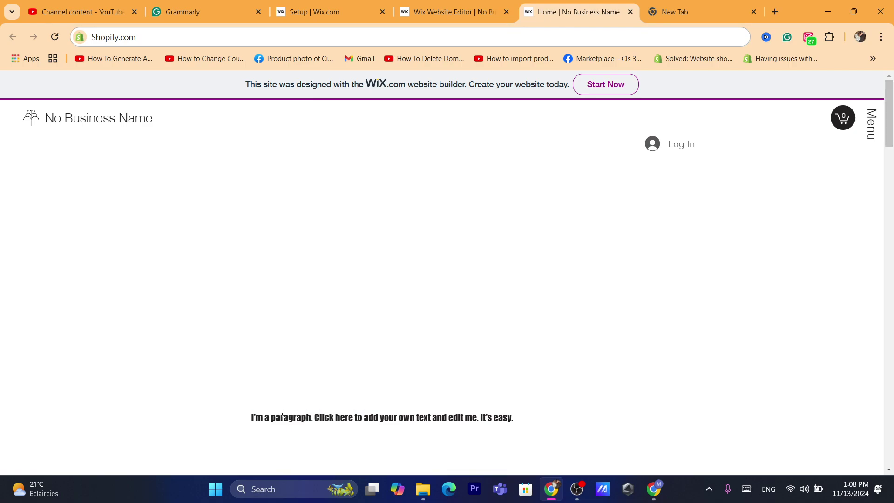
{"action": "left_click", "coordinate": [349, 422]}
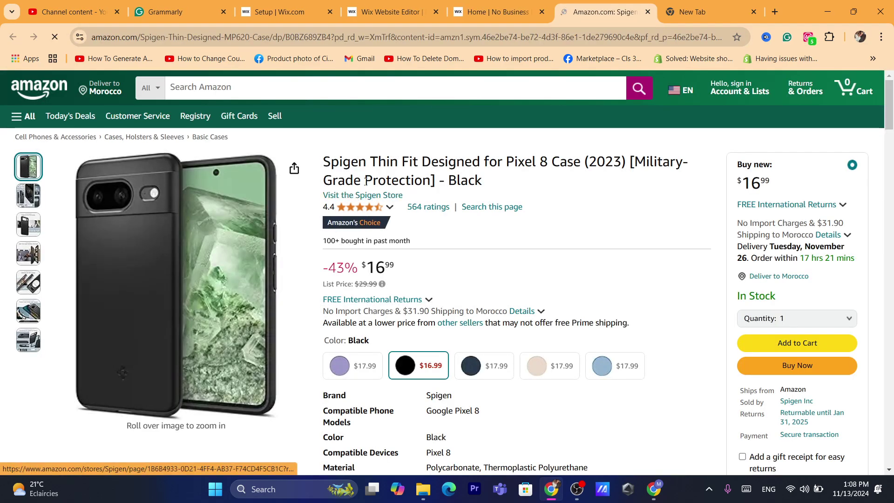
Check the Spigen Pixel 8 case product title on the Amazon page
{"action": "triple_click", "coordinate": [337, 164]}
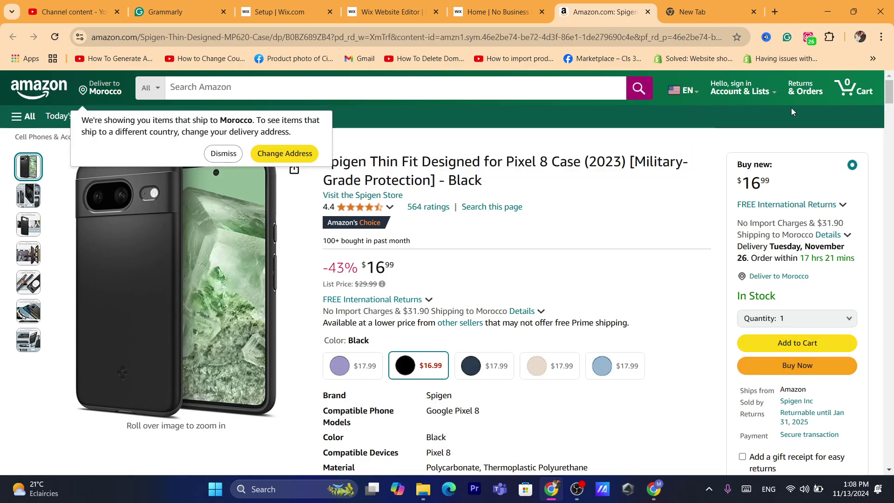
{"action": "mouse_move", "coordinate": [889, 91]}
{"action": "left_mouse_down"}
{"action": "mouse_move", "coordinate": [890, 346]}
{"action": "mouse_move", "coordinate": [891, 108]}
{"action": "left_mouse_up"}
{"action": "left_click", "coordinate": [621, 44]}
{"action": "type", "text": "shopify.com"}
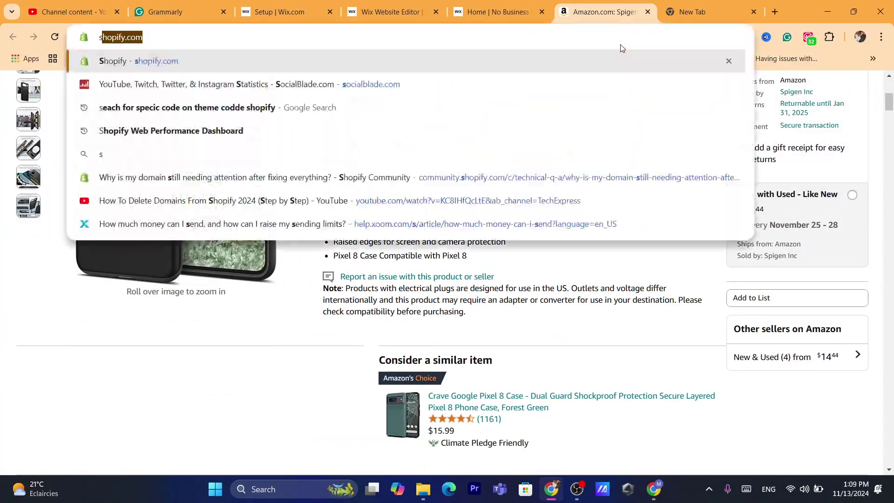
{"action": "key", "text": "Return"}
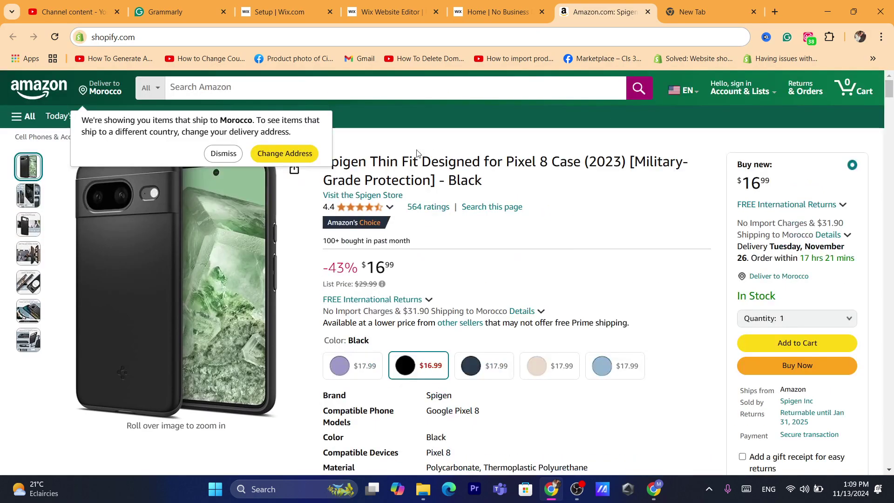
Dismiss Amazon's delivery location notice and return to the live Wix site's tab
{"action": "left_click", "coordinate": [224, 153]}
{"action": "triple_click", "coordinate": [486, 183]}
{"action": "key", "text": "ctrl+shift+Tab"}
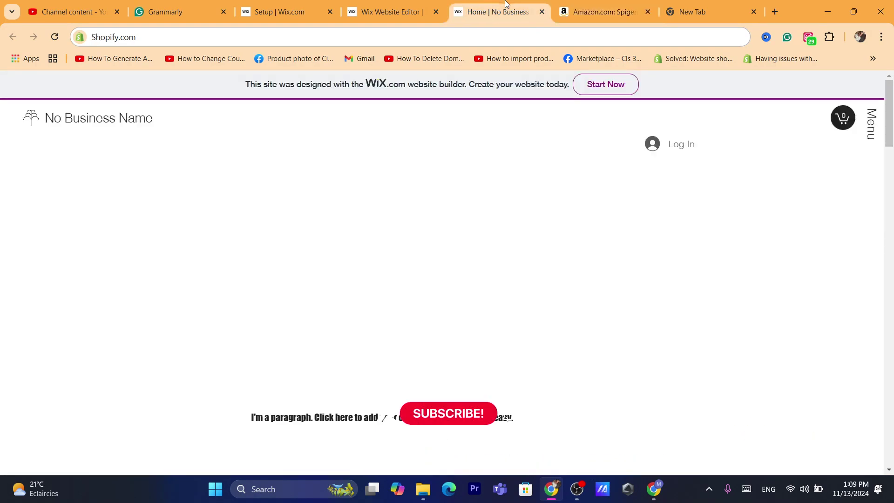